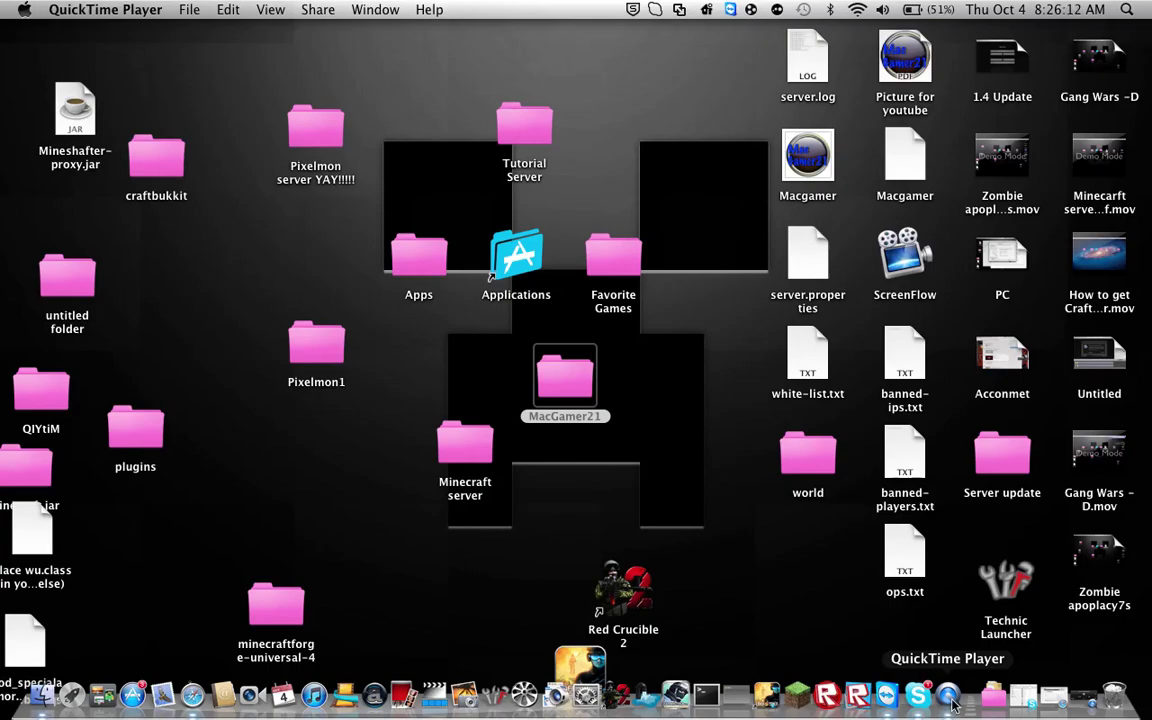
Search Spotlight for 'imovie' and launch iMovie from the Top Hit.
key("super+space")
type("q")
key("BackSpace")
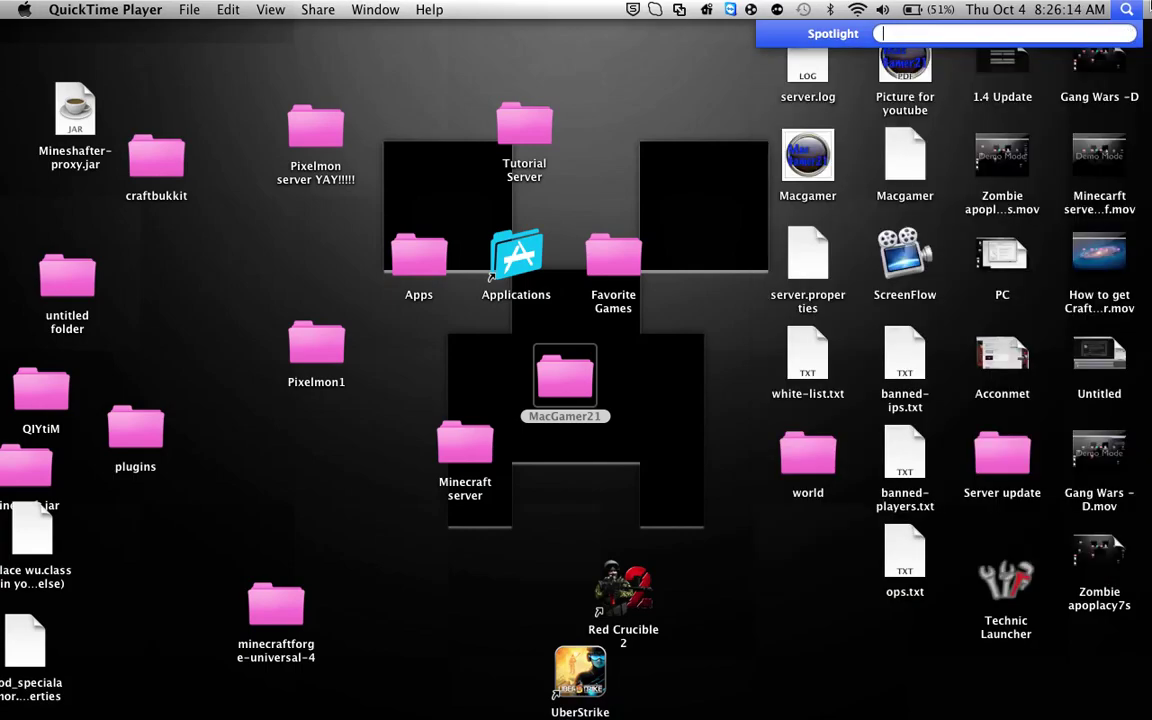
type("imovie")
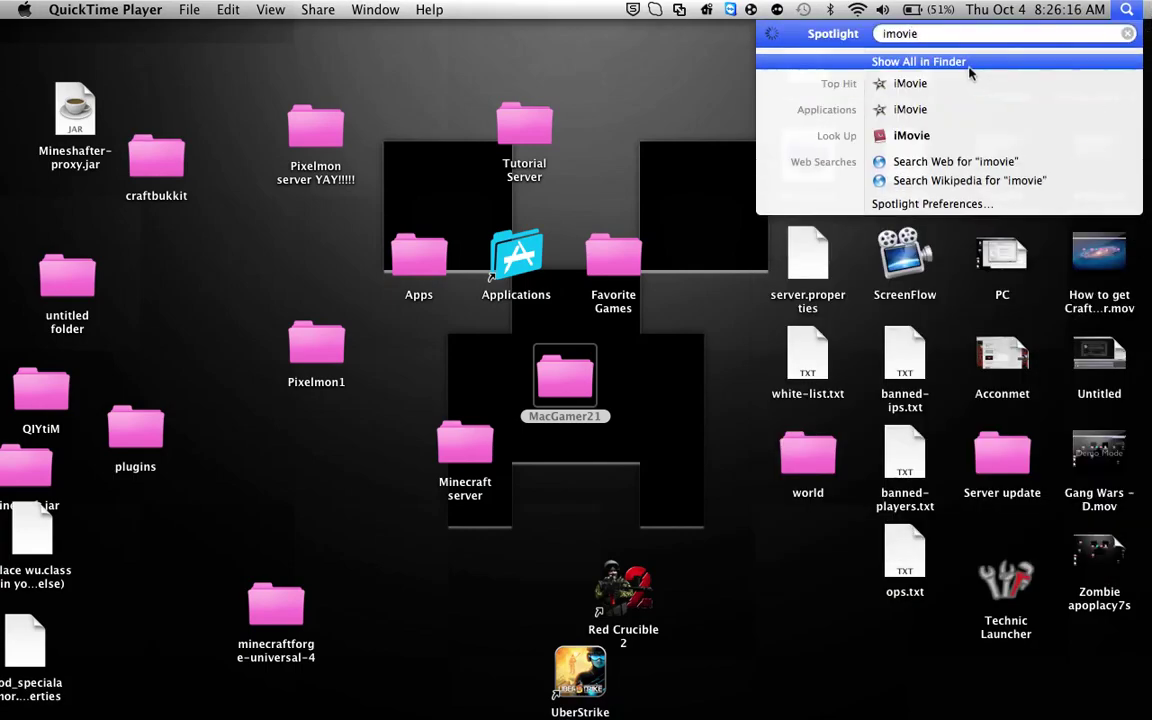
left_click(930, 86)
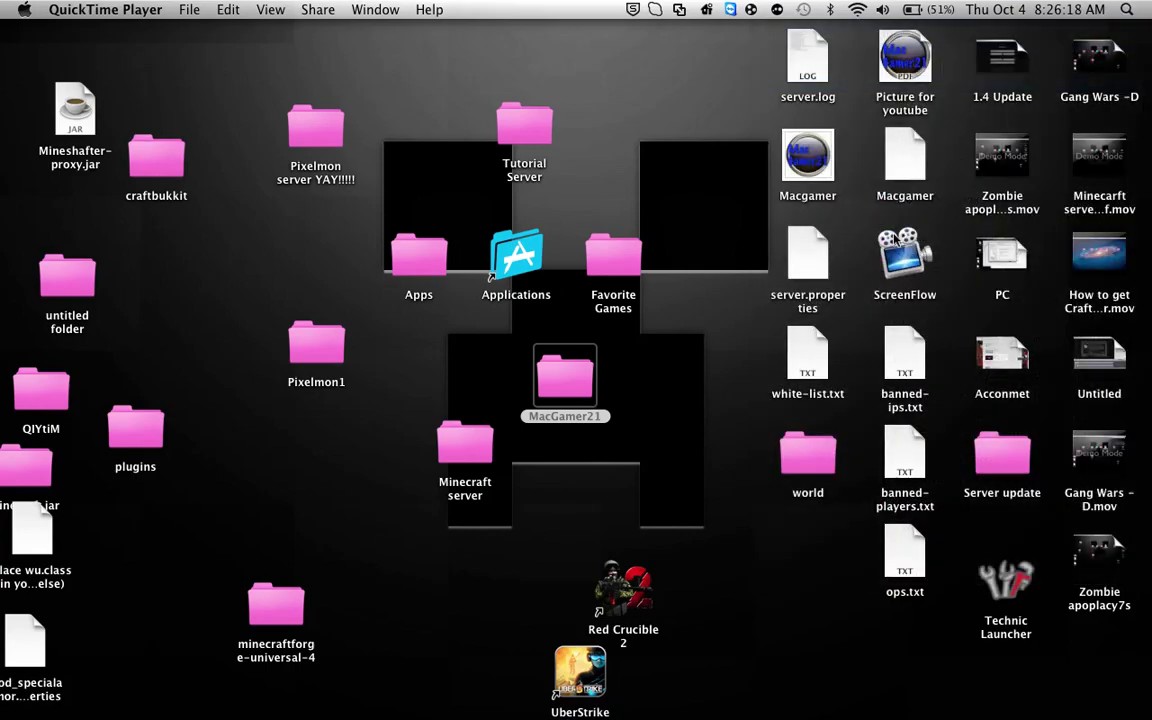
mouse_move(955, 693)
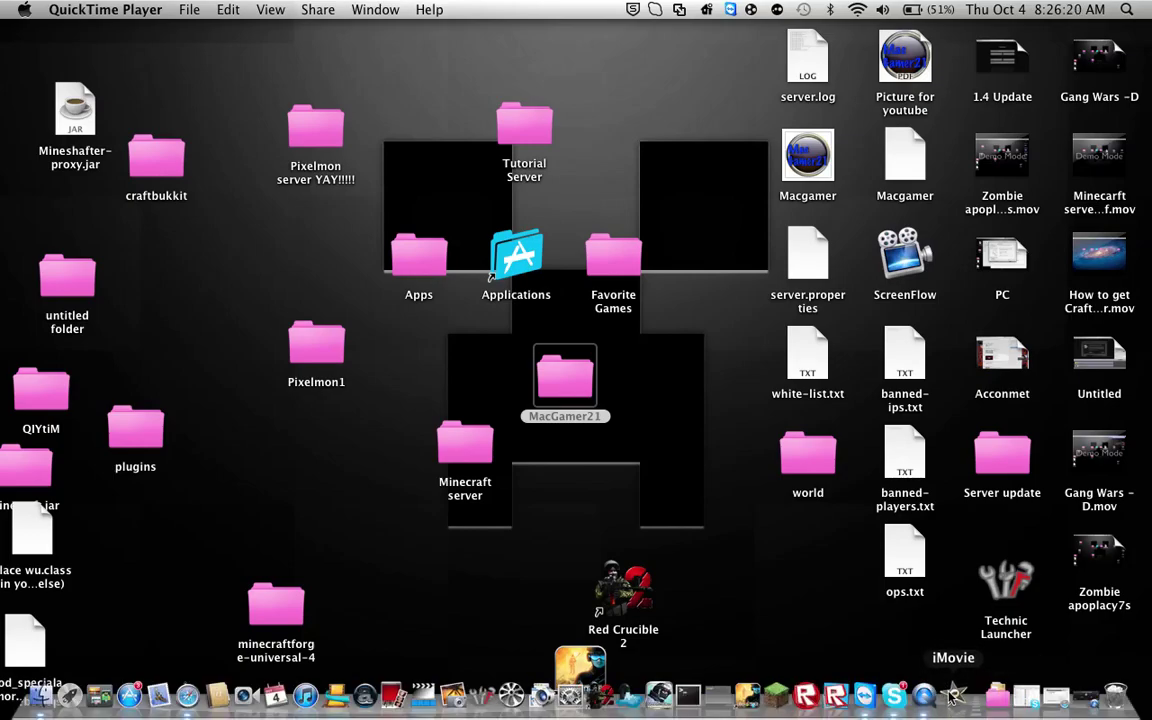
left_click(1127, 9)
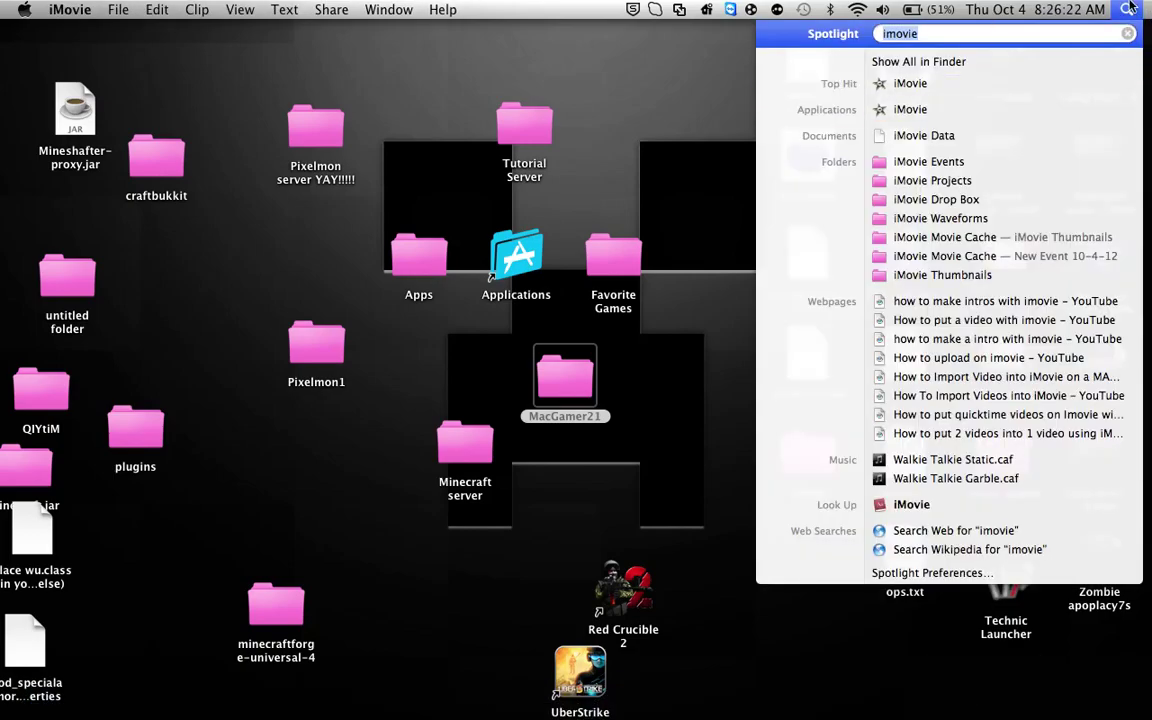
left_click(1128, 9)
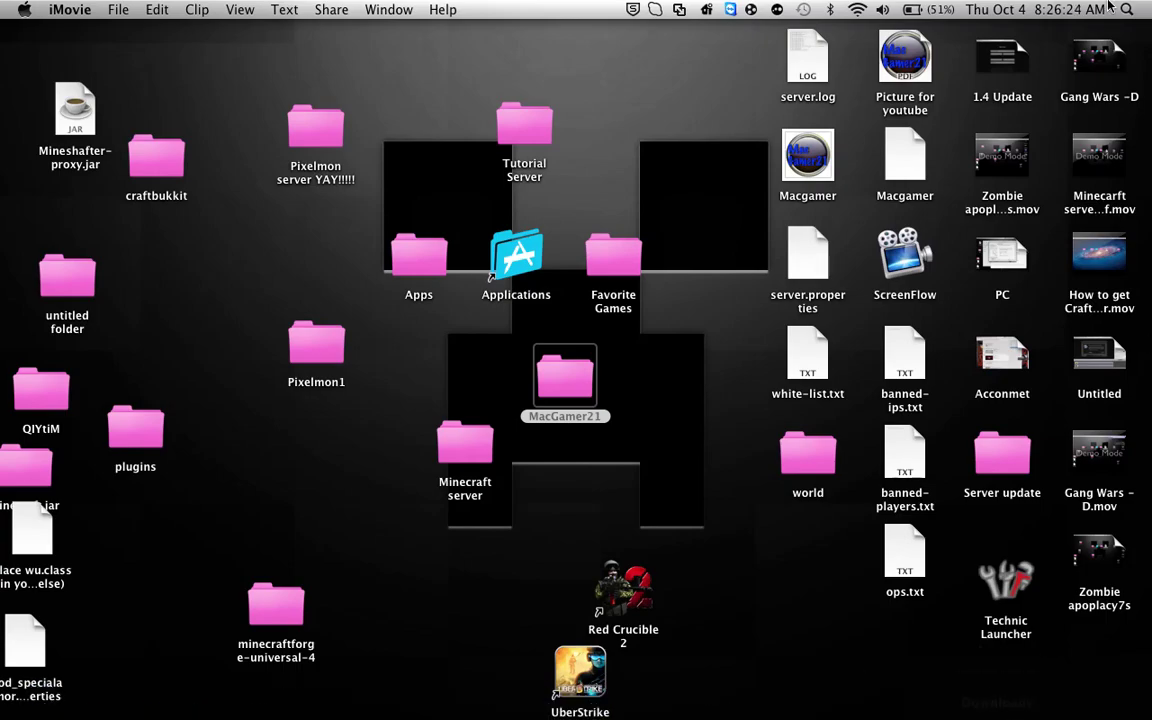
left_click(1127, 9)
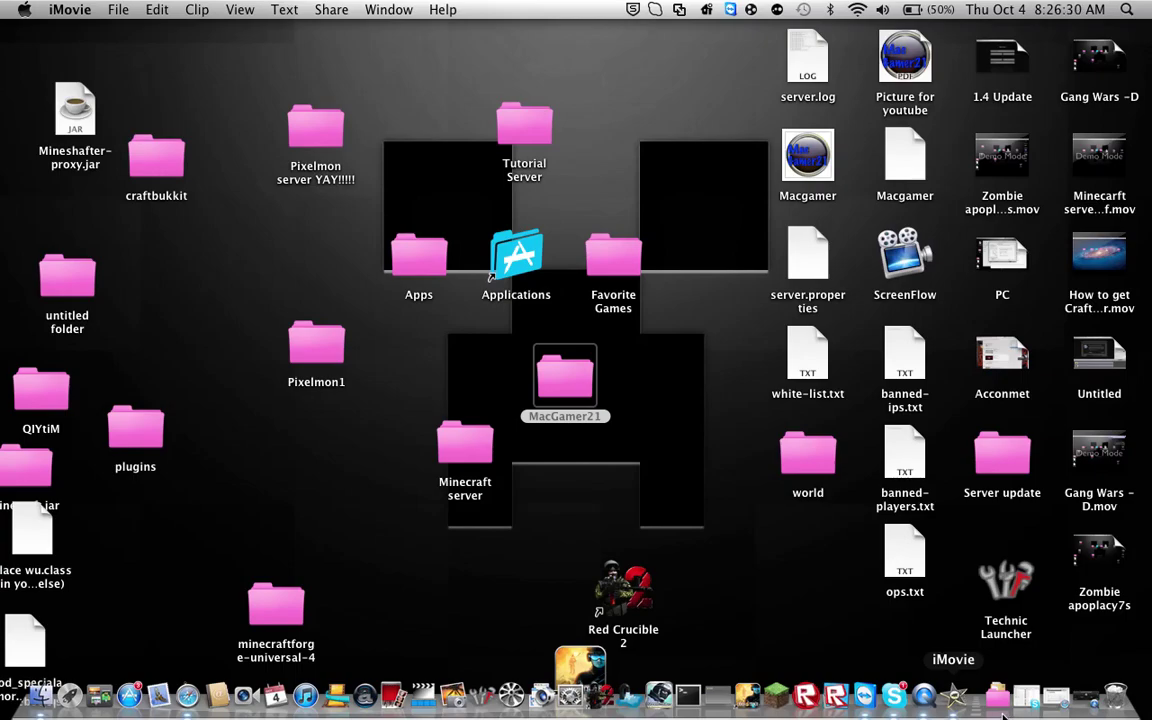
Move the 'New Event 10-4-12' event to the Trash from the Event Library.
right_click(962, 713)
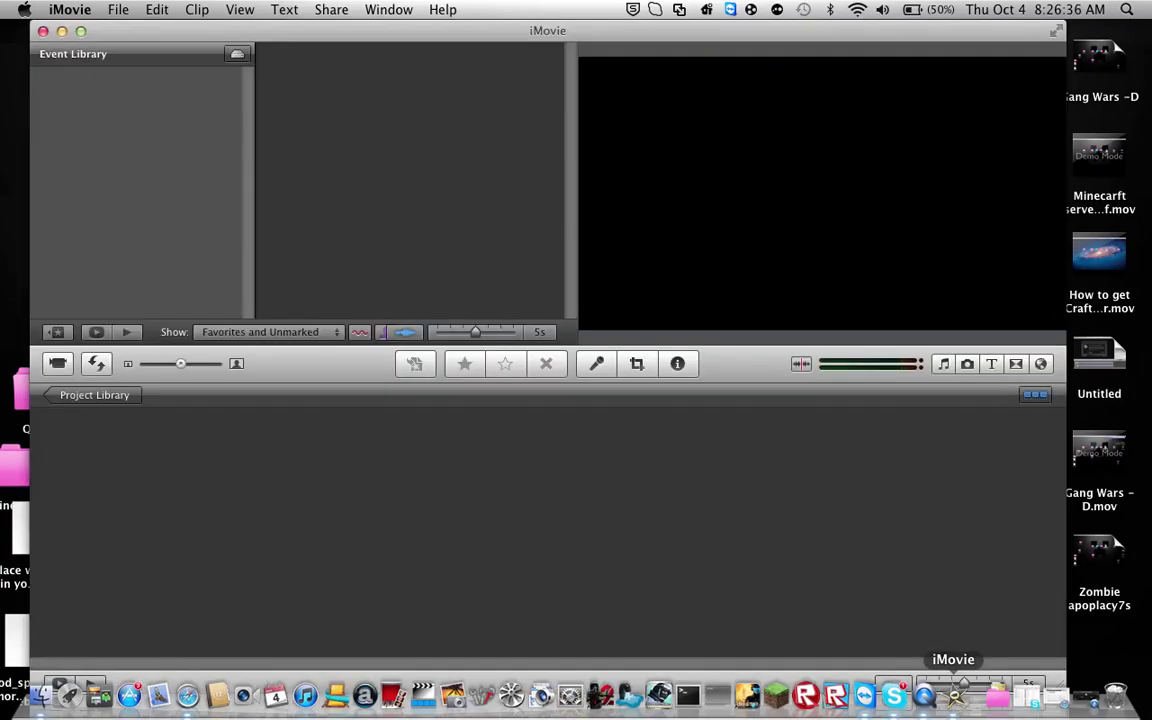
right_click(955, 695)
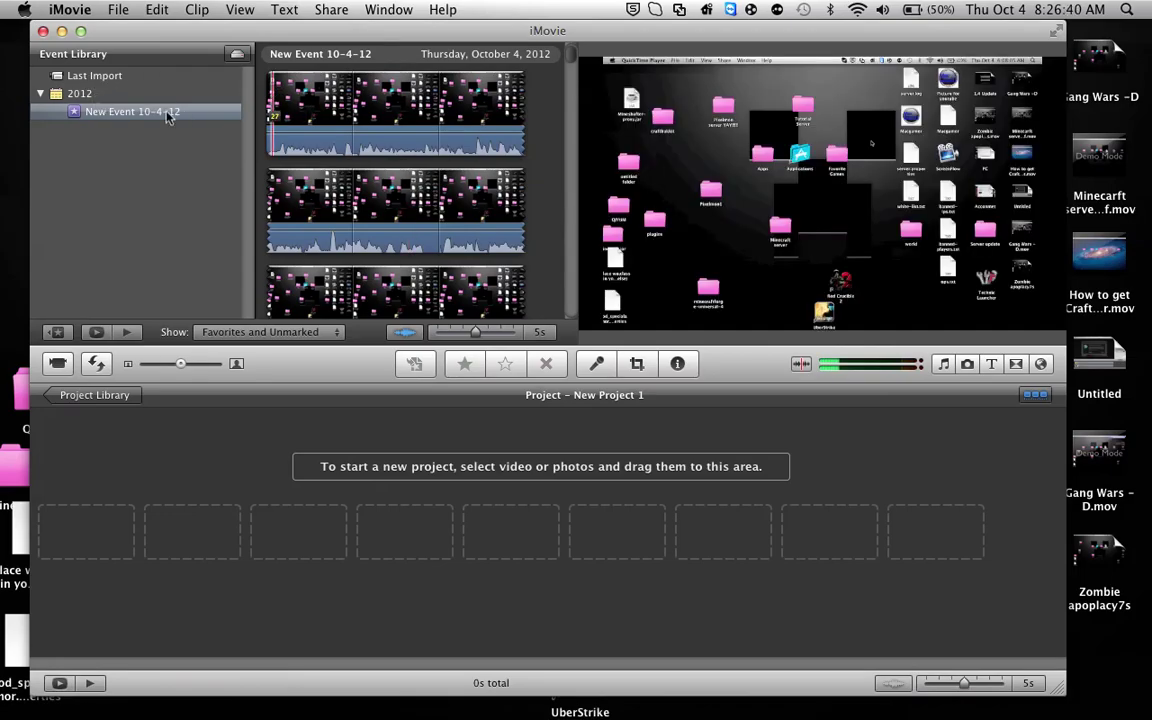
right_click(149, 99)
left_click(87, 140)
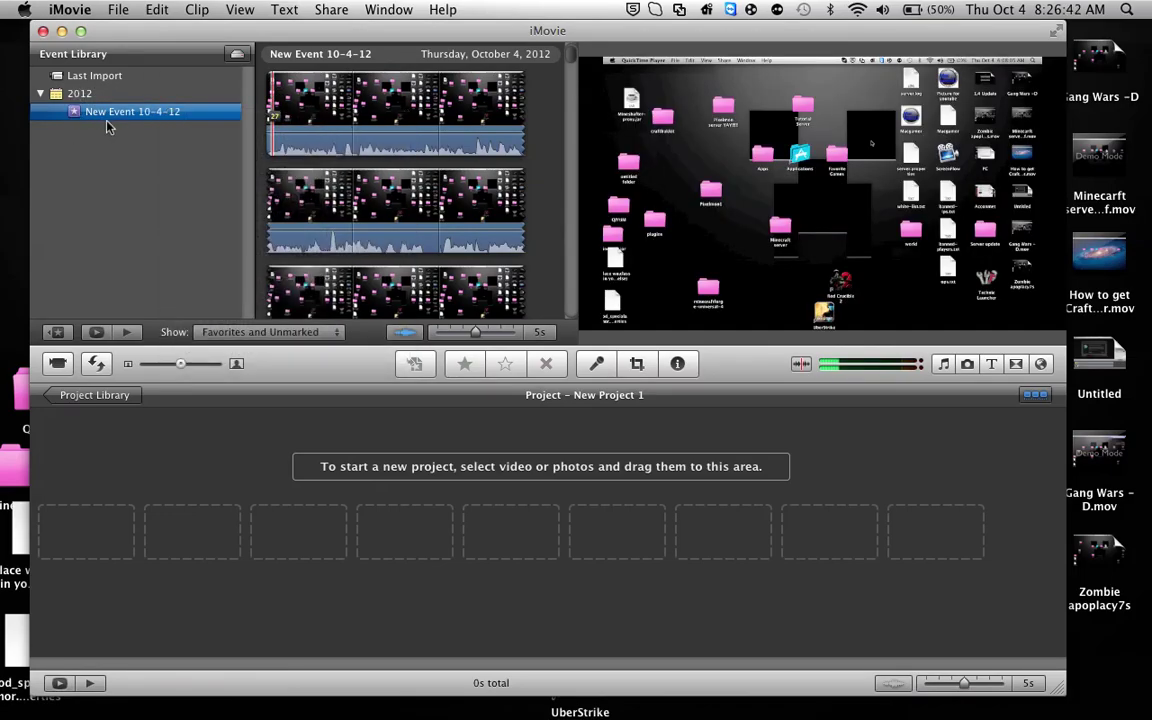
right_click(118, 118)
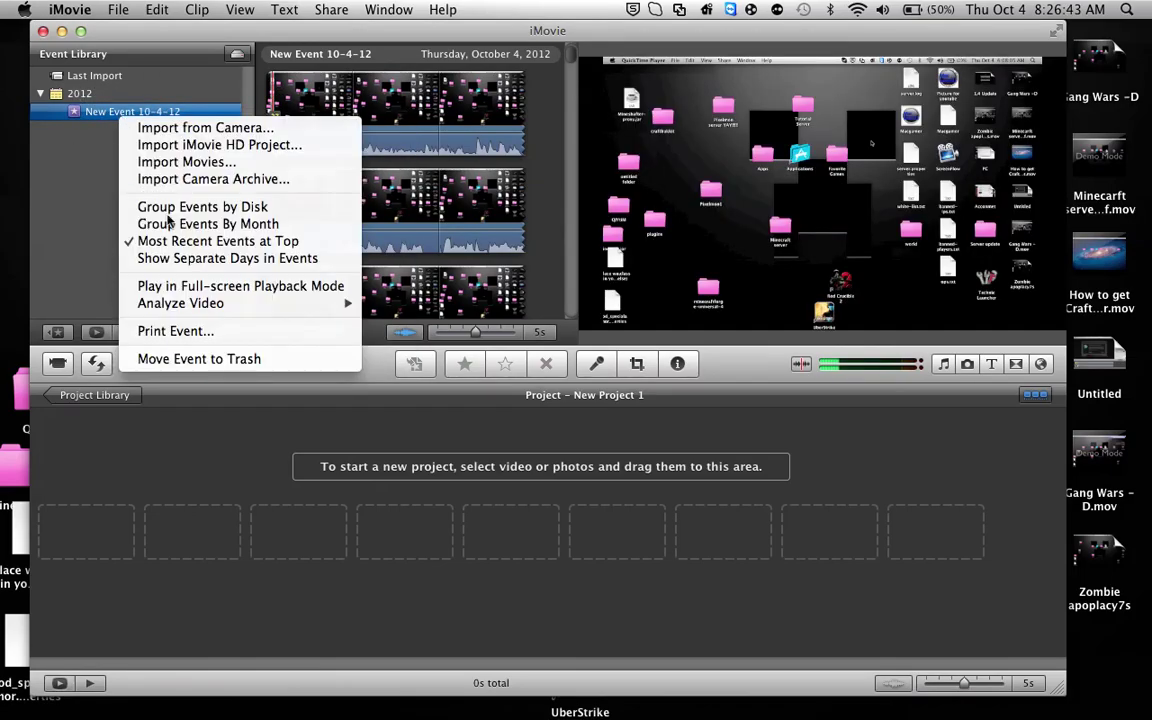
left_click(266, 352)
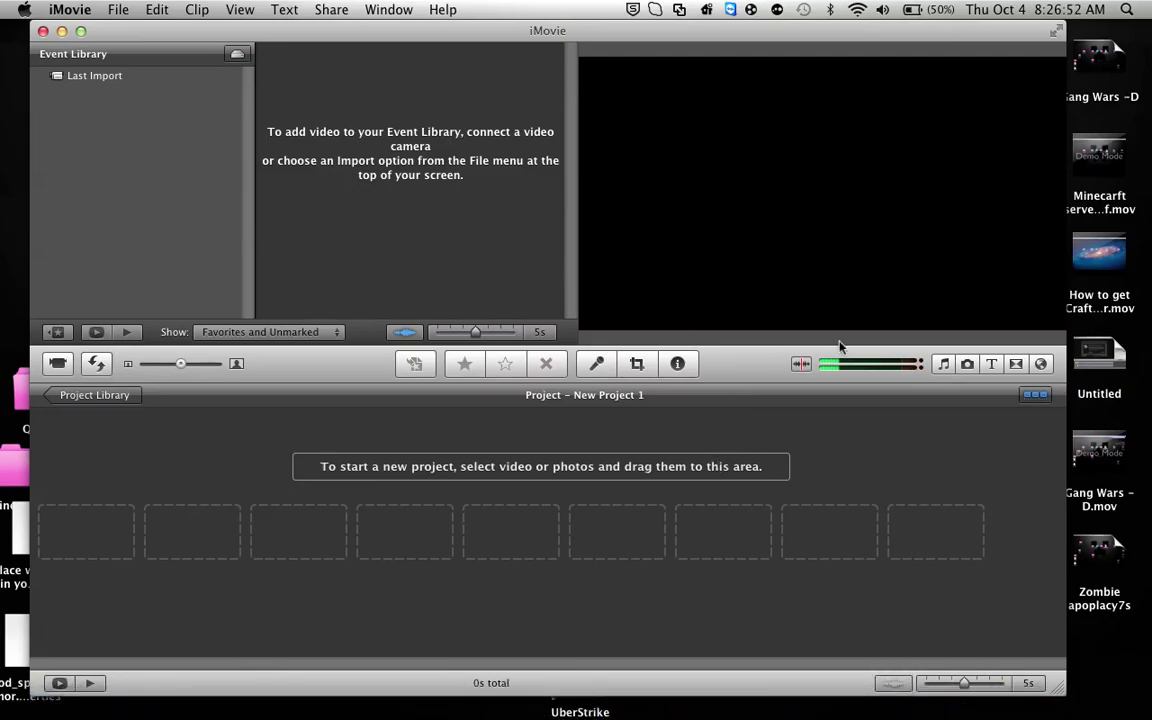
Drag the Blue swatch from Maps and Backgrounds into New Project 1 as a 4-second clip.
left_click(1041, 364)
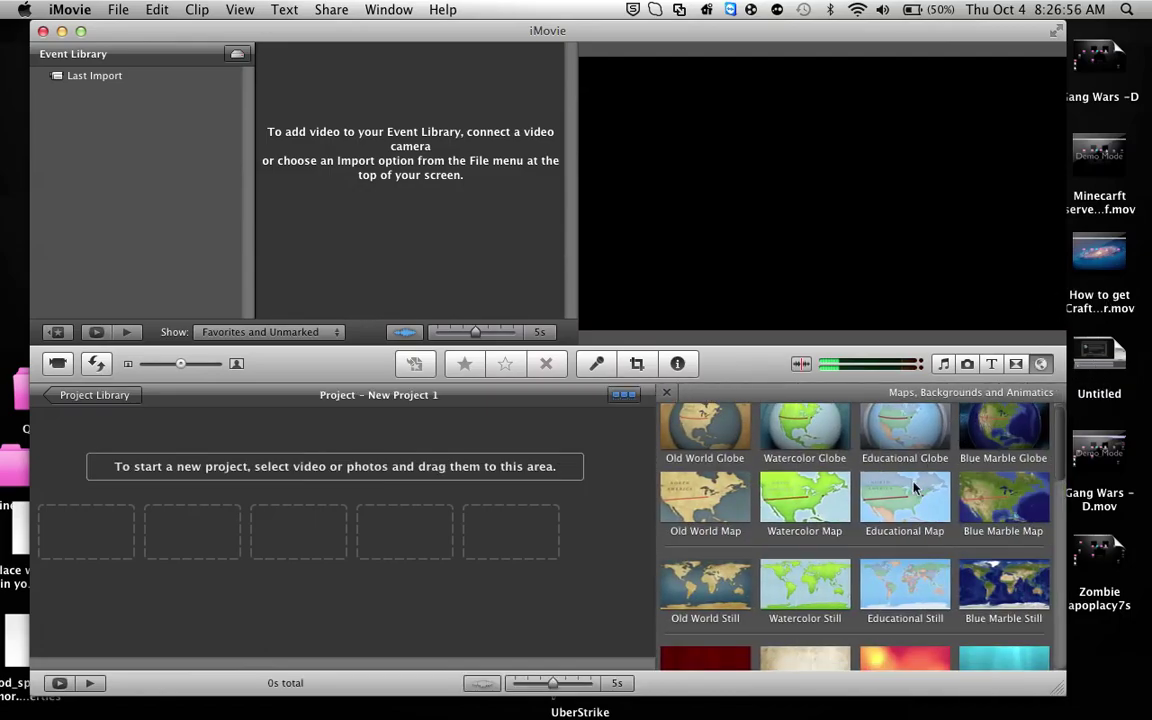
scroll(913, 487, "down", 10)
scroll(936, 530, "up", 5)
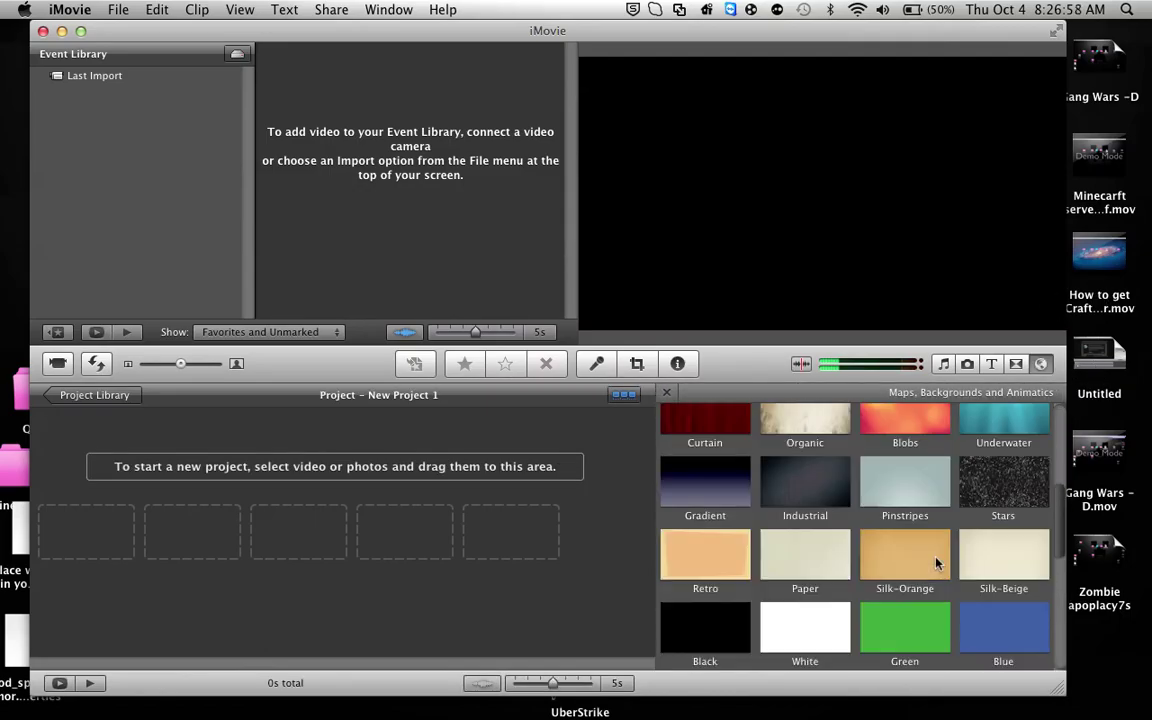
scroll(930, 520, "up", 2)
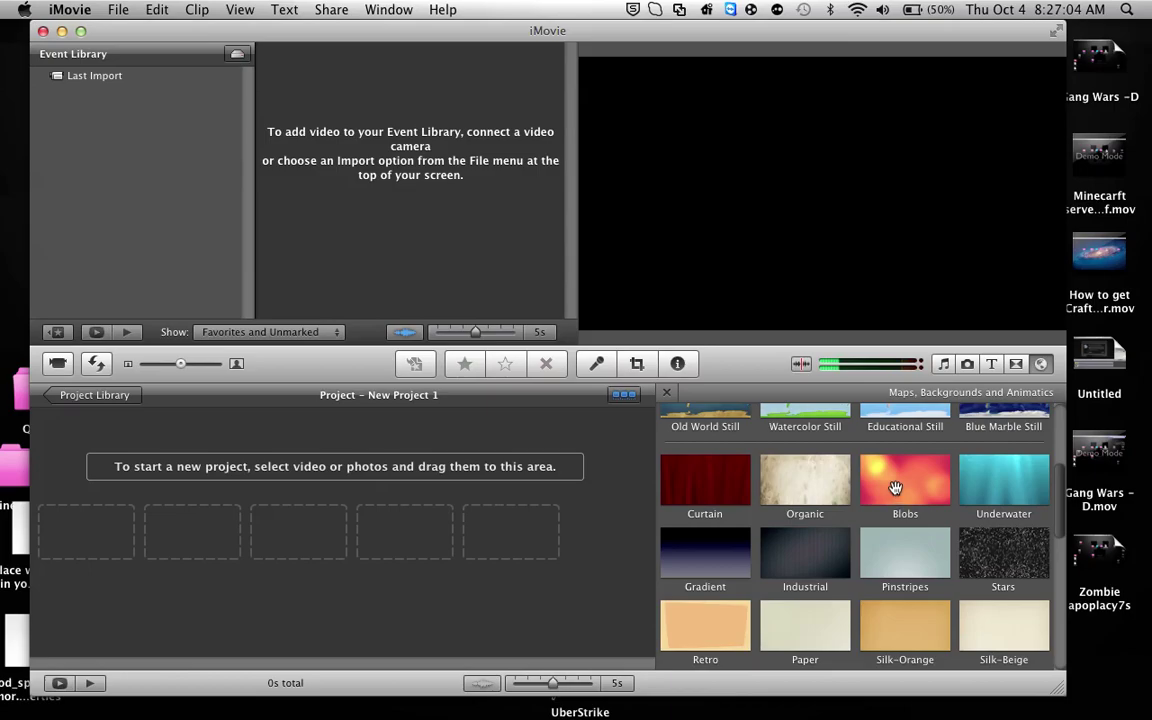
scroll(712, 545, "up", 1)
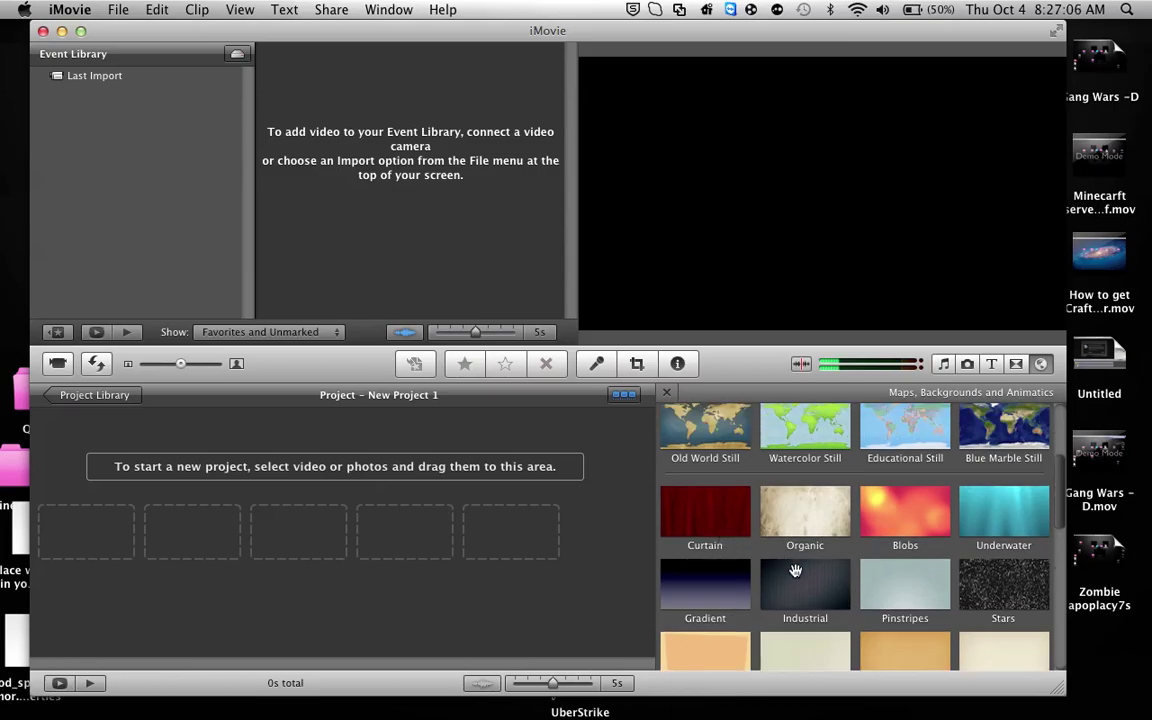
scroll(720, 515, "down", 2)
scroll(840, 565, "down", 3)
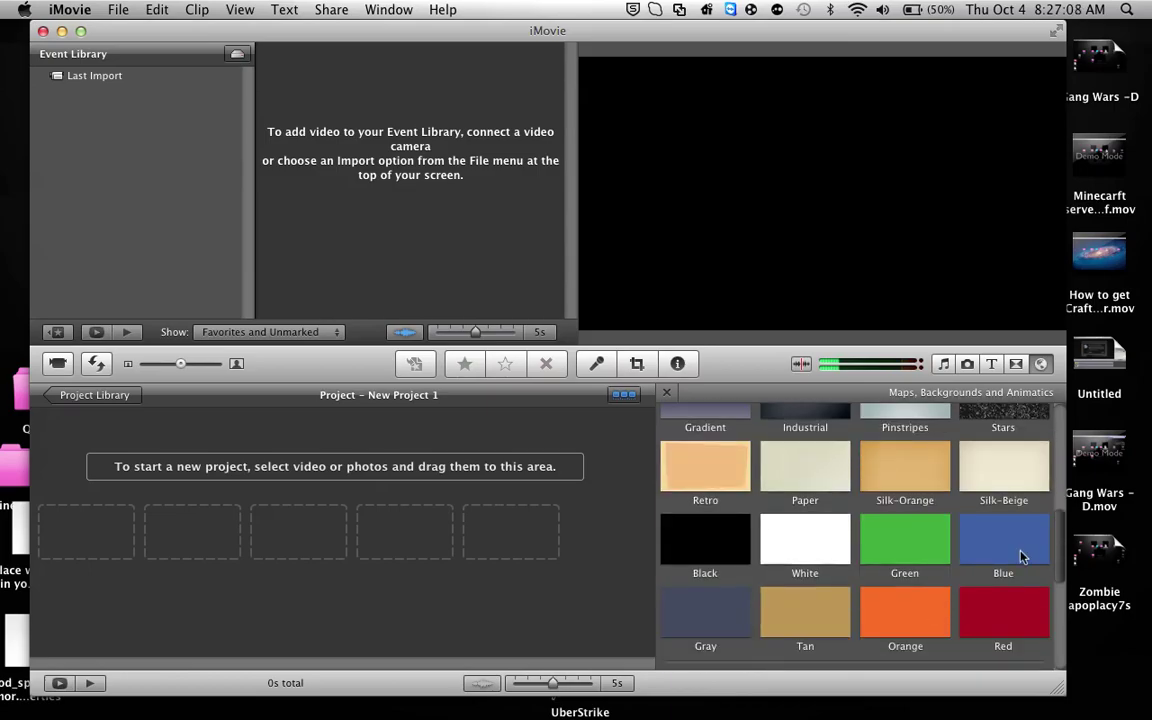
left_click_drag(983, 551, 377, 551)
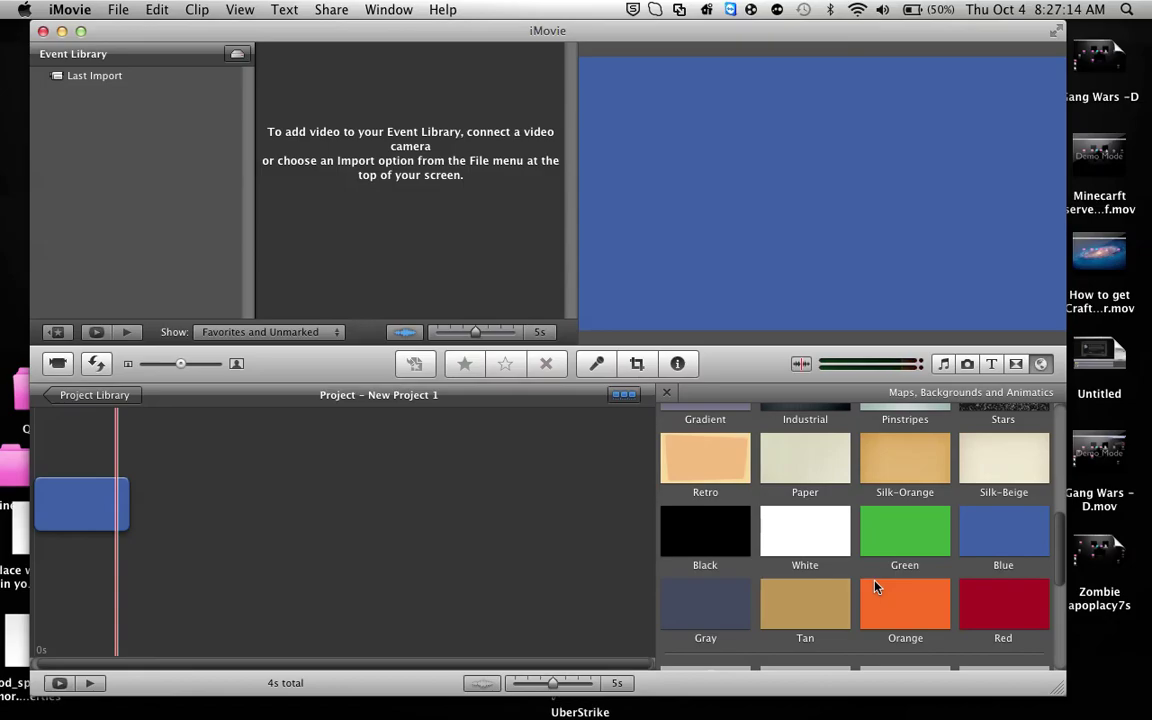
scroll(890, 610, "down", 10)
scroll(902, 563, "up", 3)
scroll(905, 610, "down", 8)
scroll(910, 610, "down", 2)
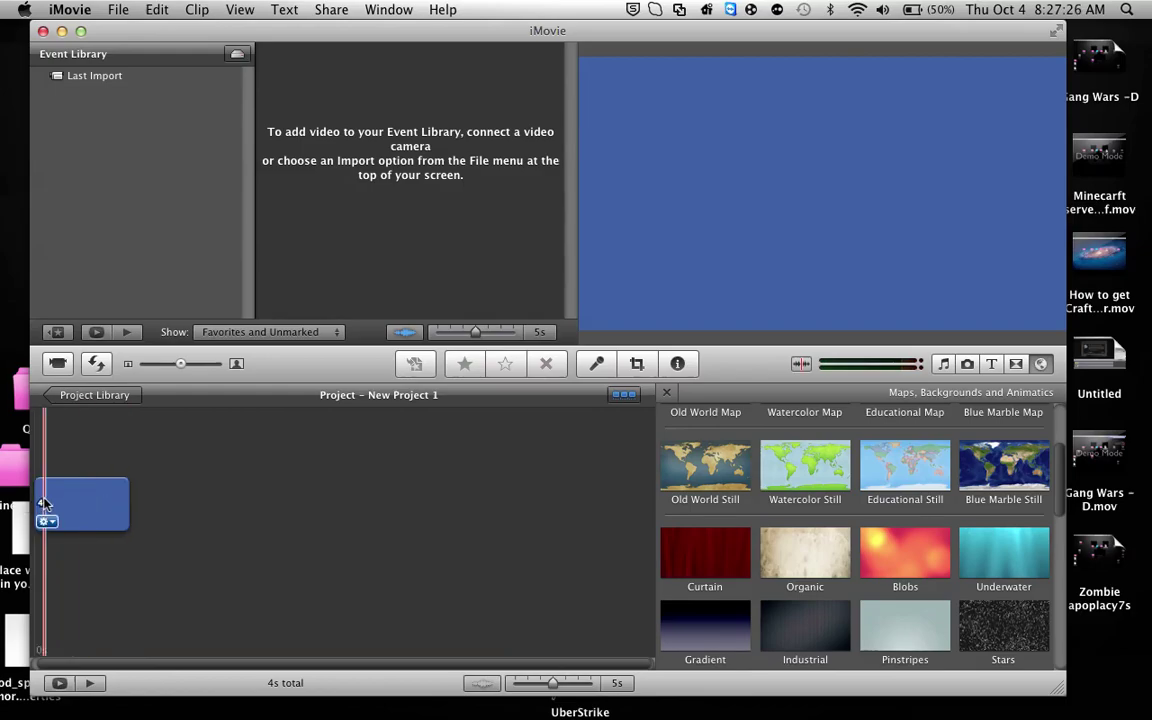
mouse_move(42, 505)
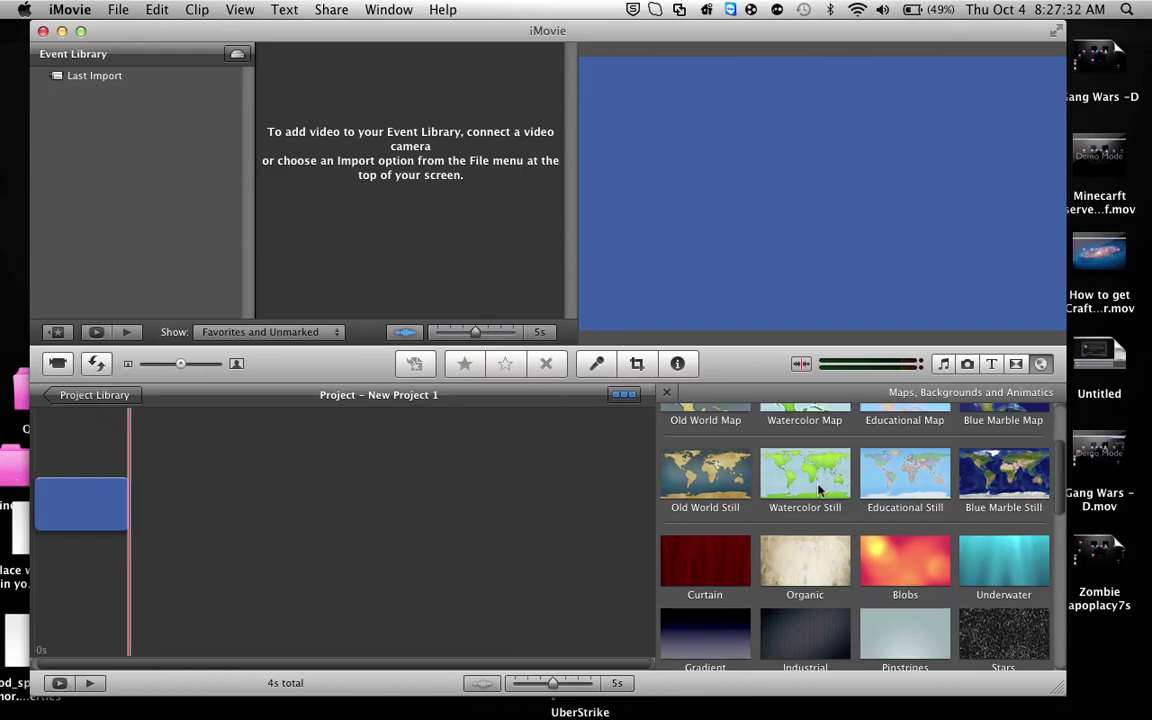
scroll(815, 480, "up", 4)
Drag the Echo title from the Titles collection onto the blue clip.
scroll(819, 488, "down", 1)
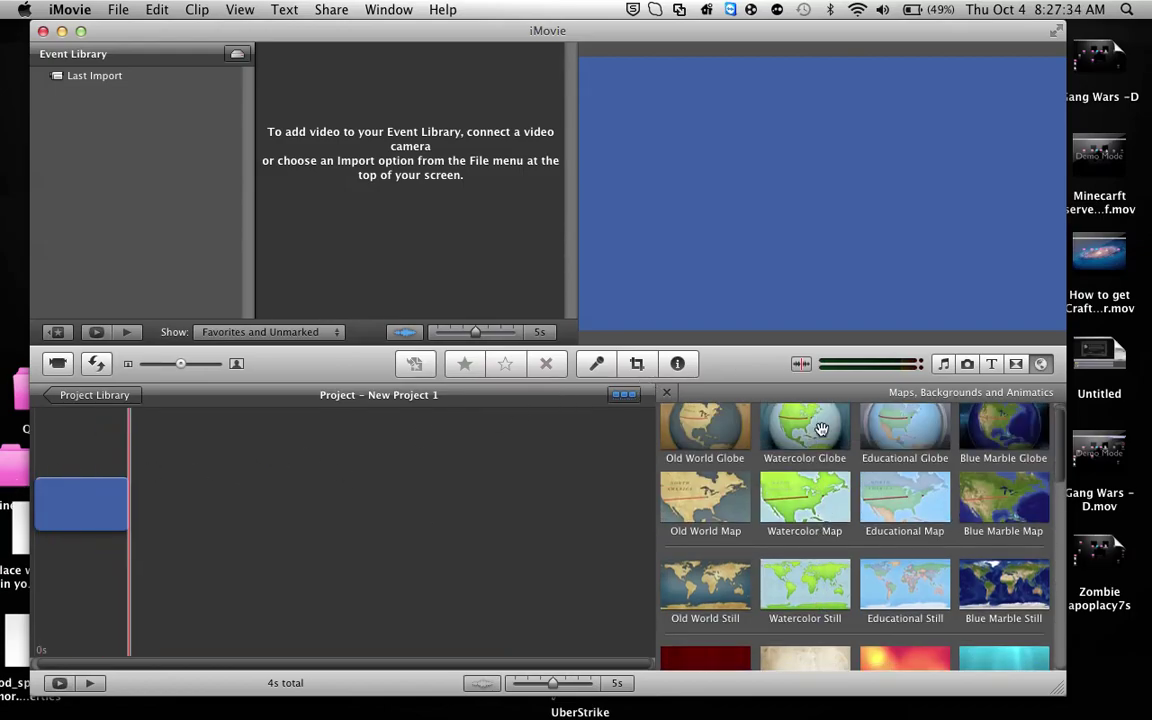
left_click(992, 365)
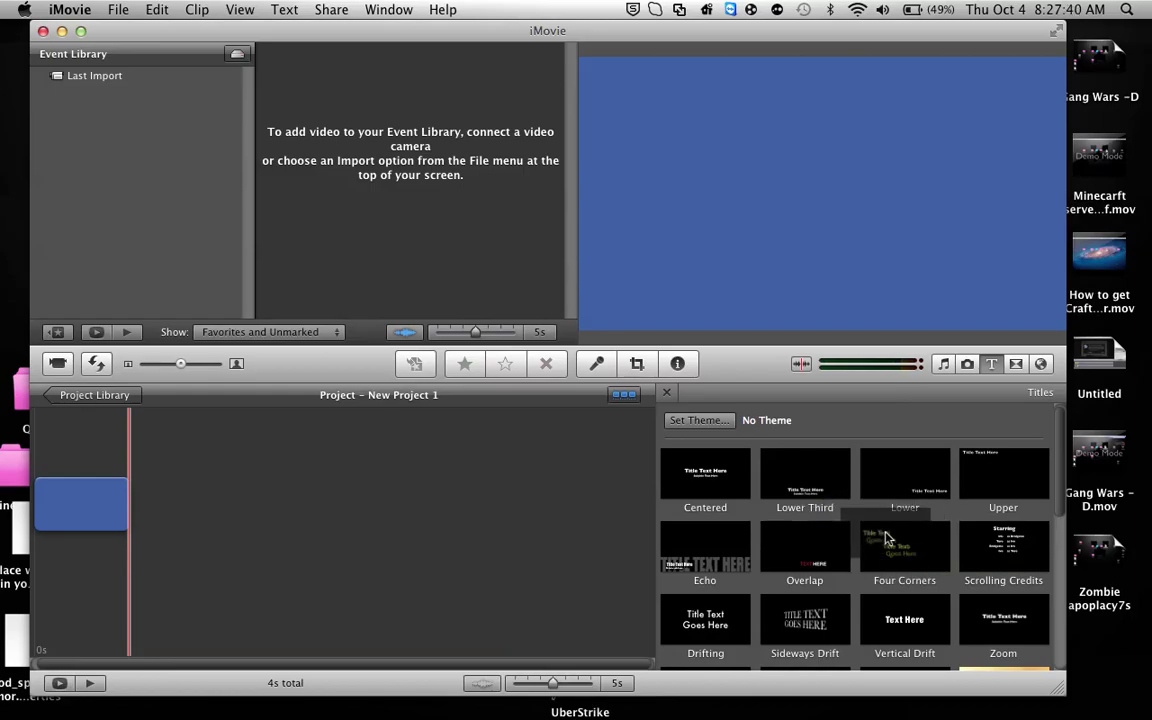
scroll(1000, 545, "down", 1)
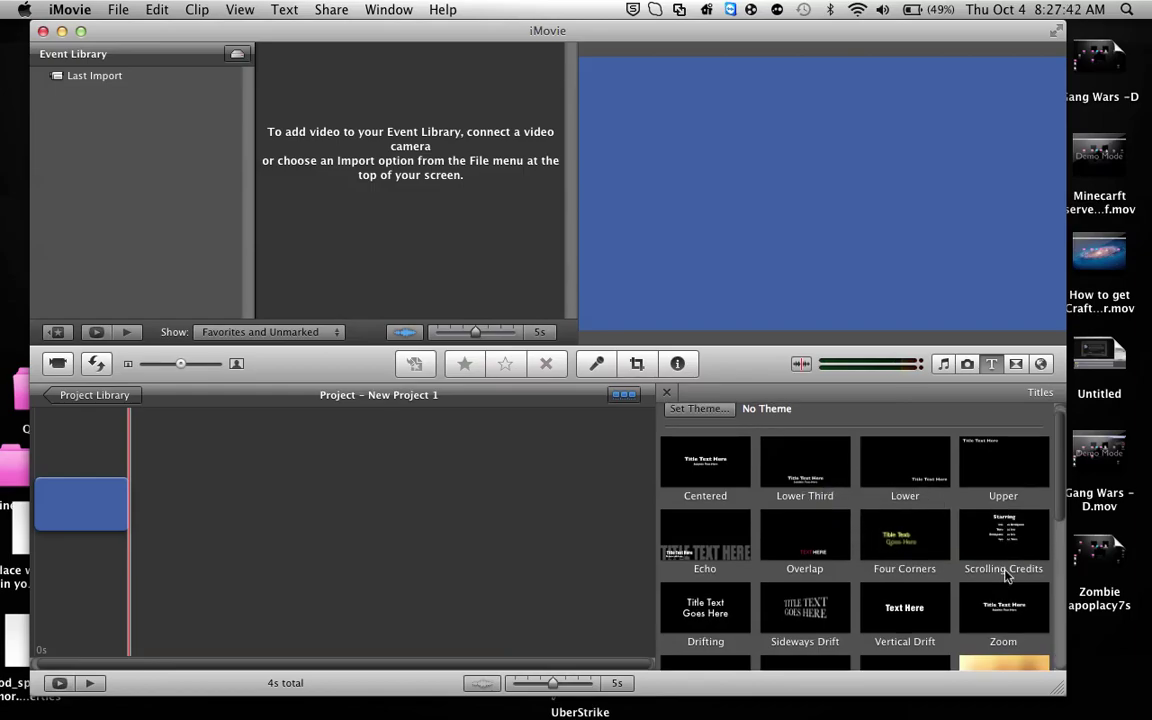
scroll(1012, 545, "down", 2)
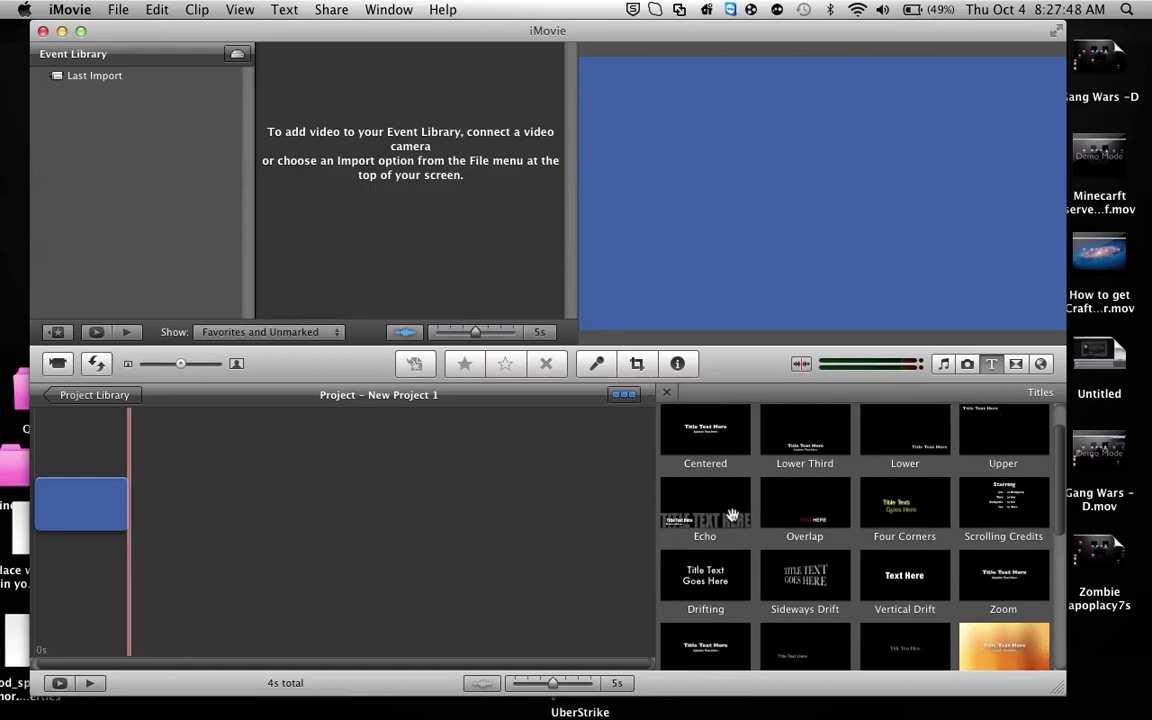
left_click_drag(730, 516, 43, 505)
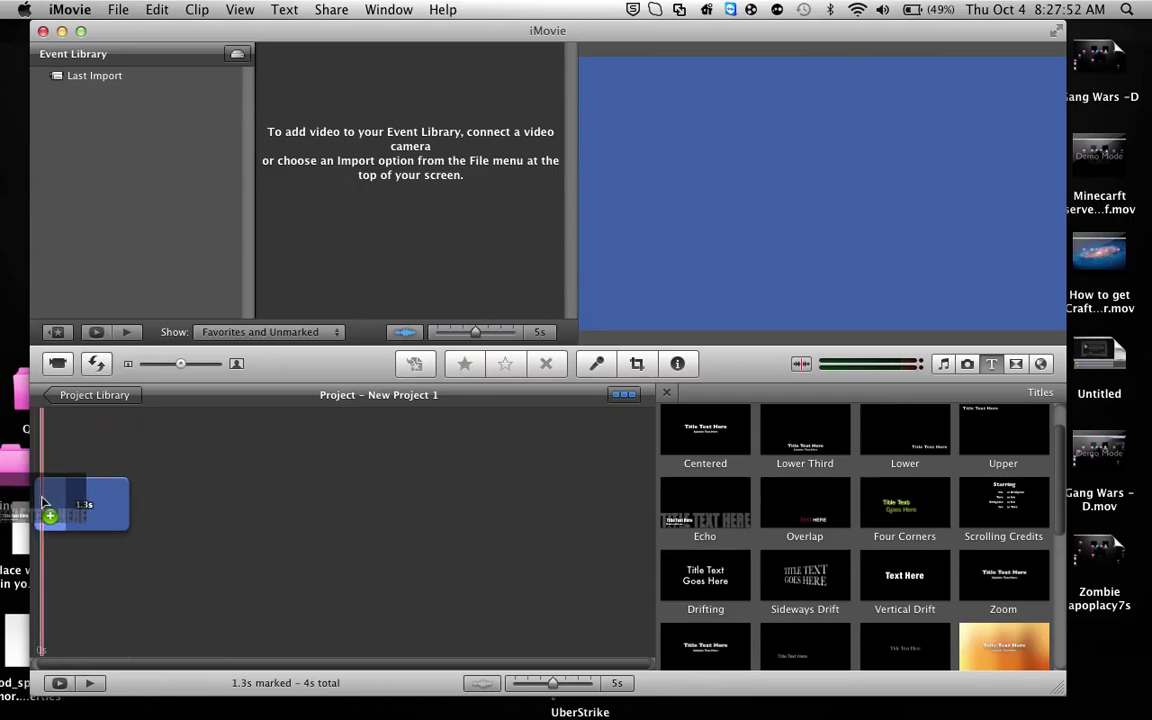
Try placing the Echo title with a Stars background, undoing the unwanted placements.
mouse_move(43, 505)
left_mouse_down()
mouse_move(174, 533)
mouse_move(309, 463)
left_mouse_up()
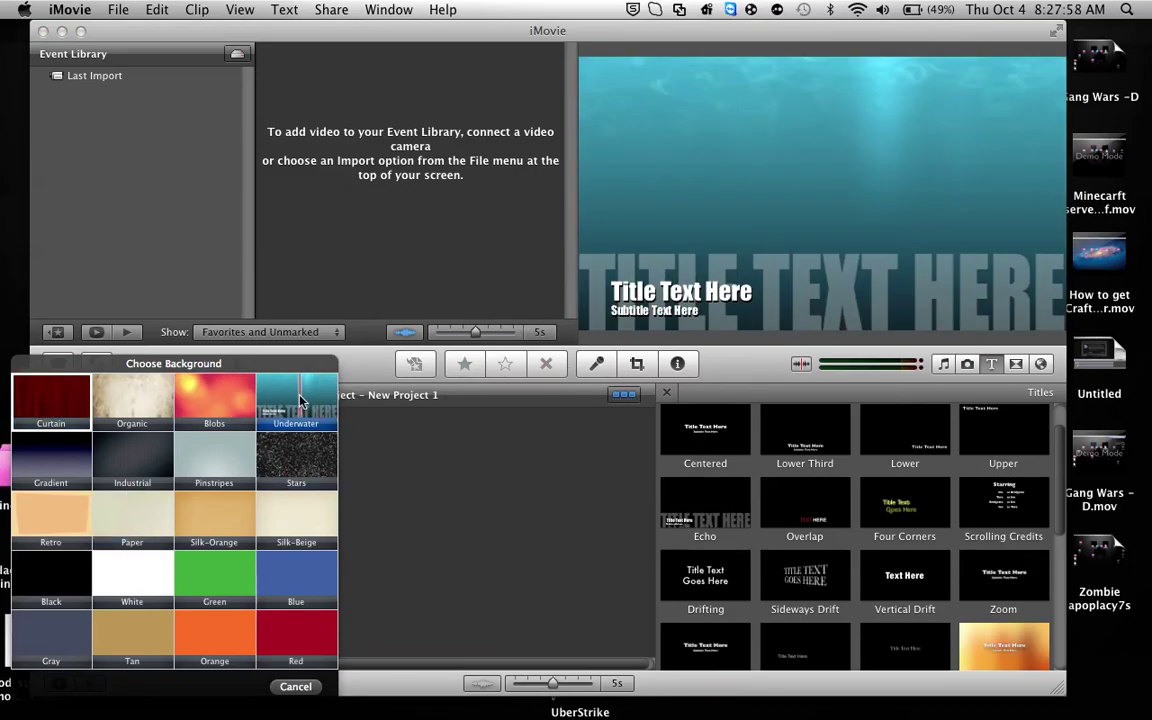
left_click(291, 467)
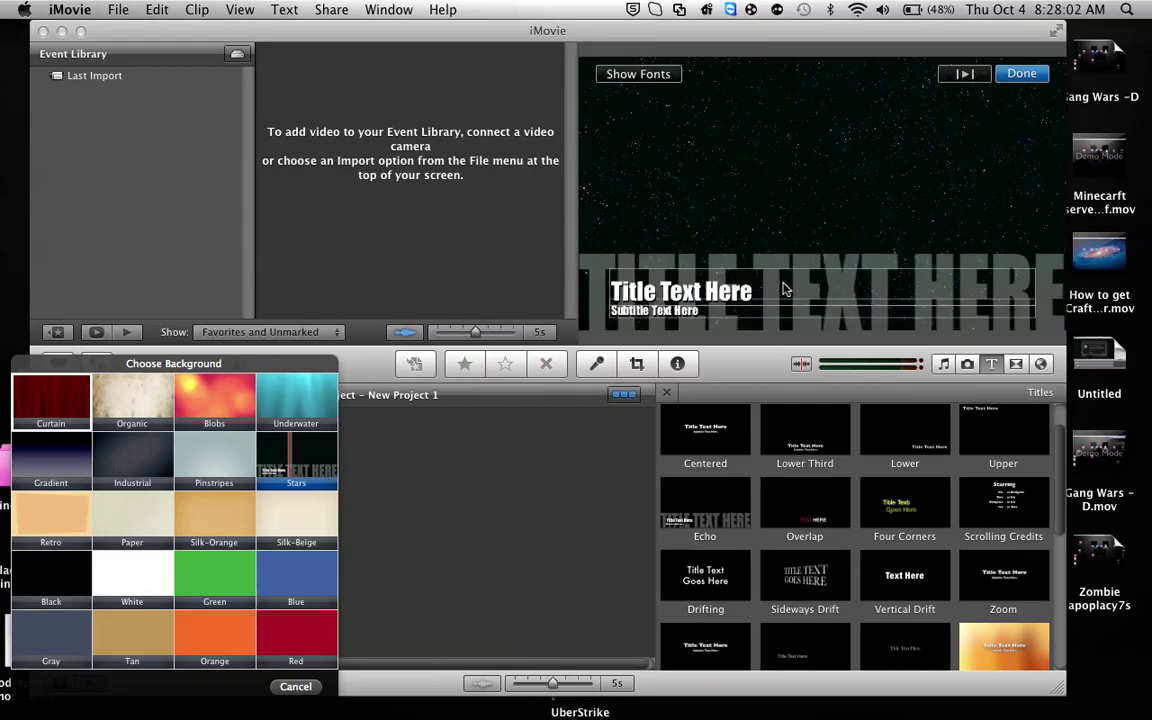
left_click(772, 291)
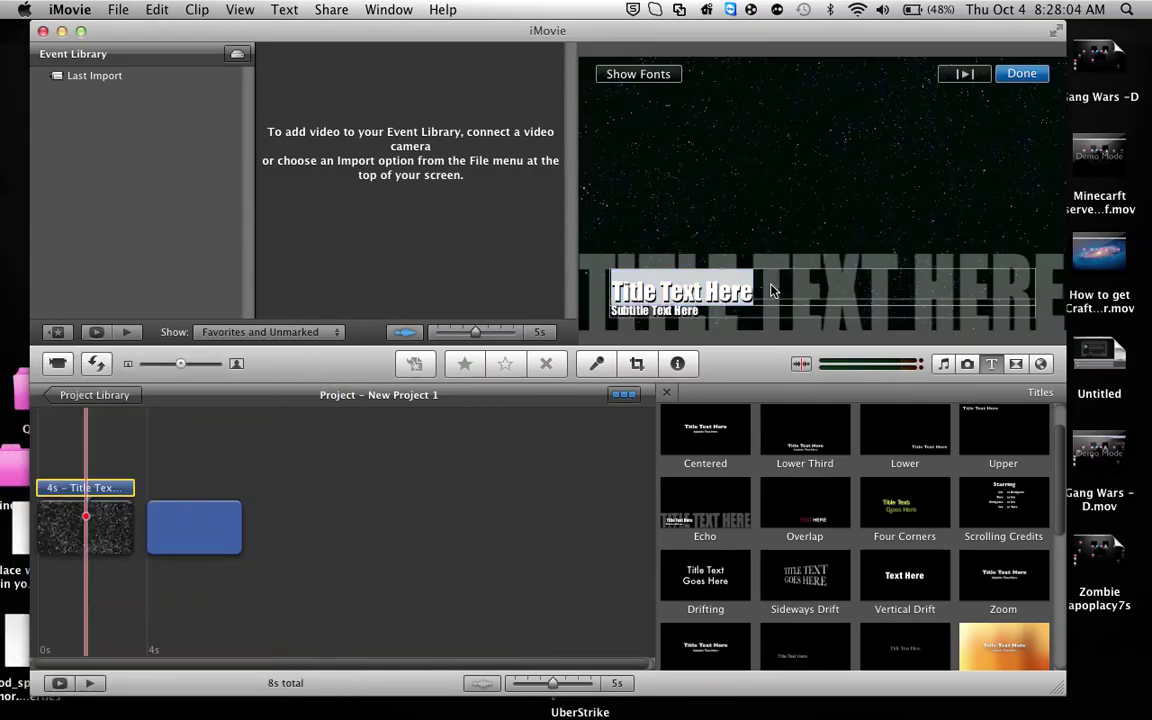
key("super+z")
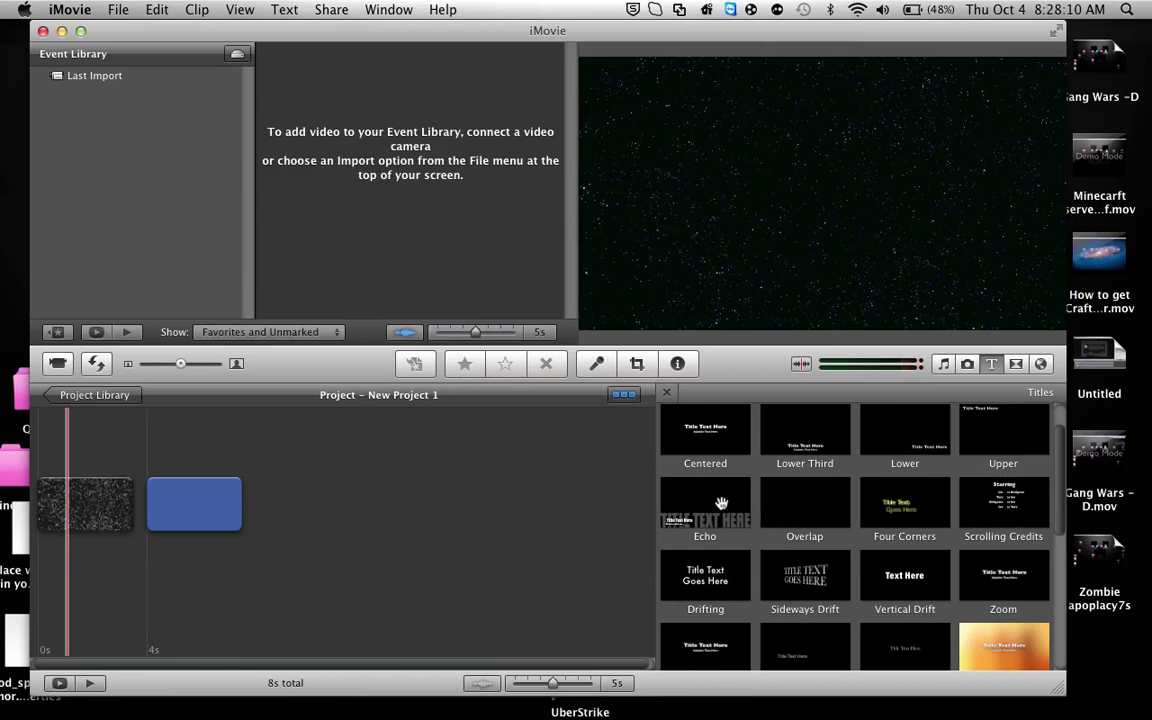
left_click_drag(705, 505, 45, 500)
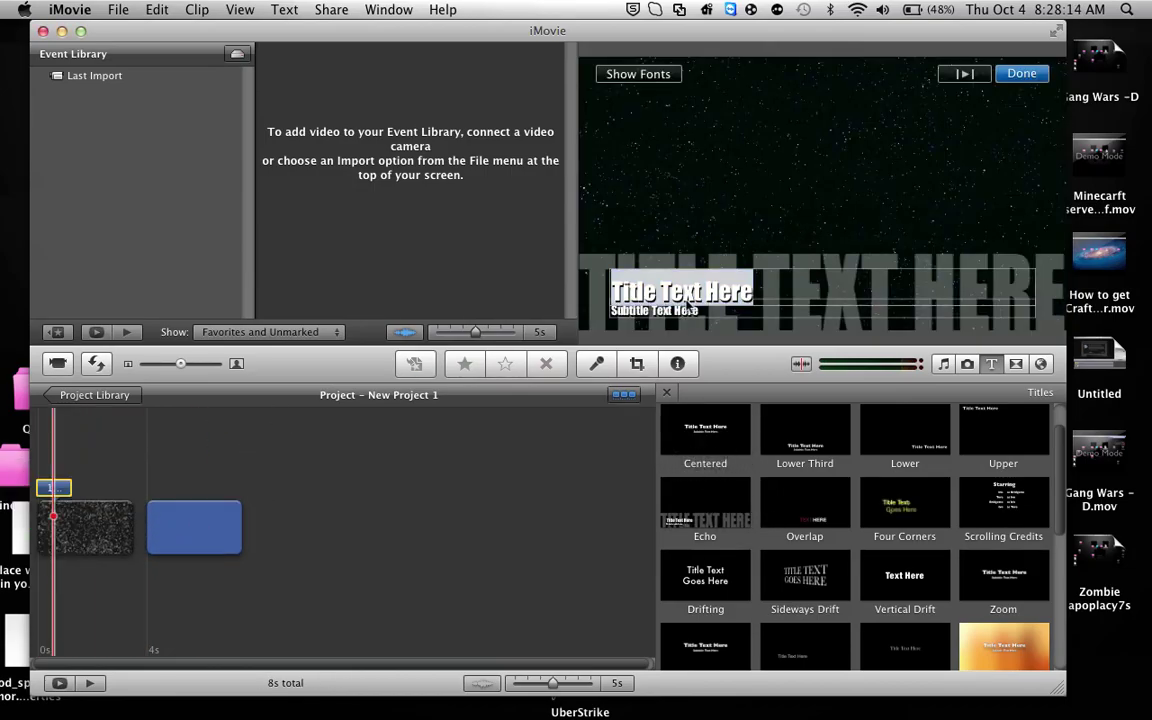
key("super+z")
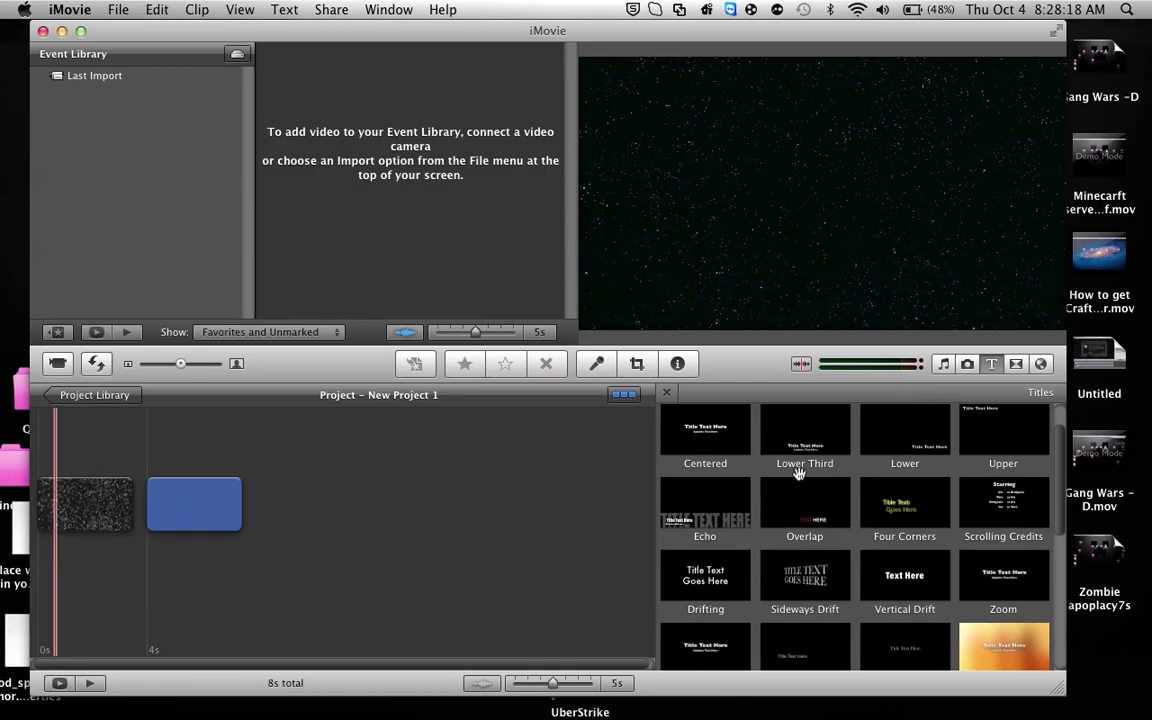
Re-place the Echo title over the starry clip and delete its 'Title Text Here' placeholder.
left_click_drag(668, 484, 40, 520)
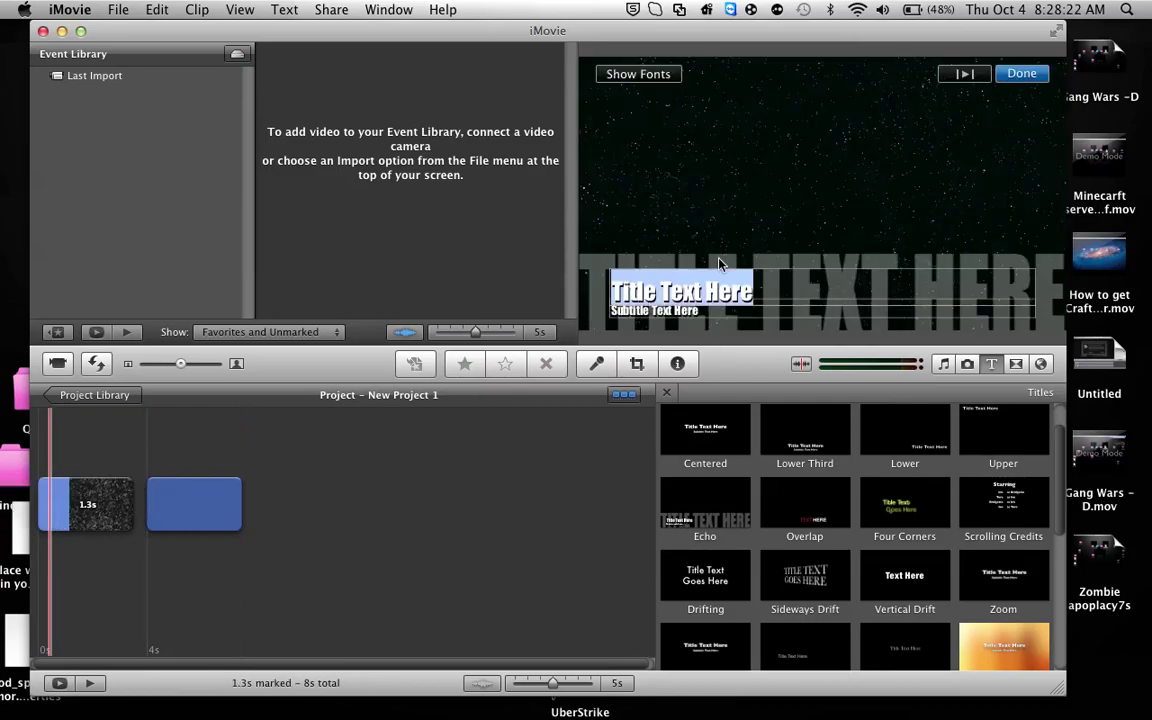
left_click(770, 288)
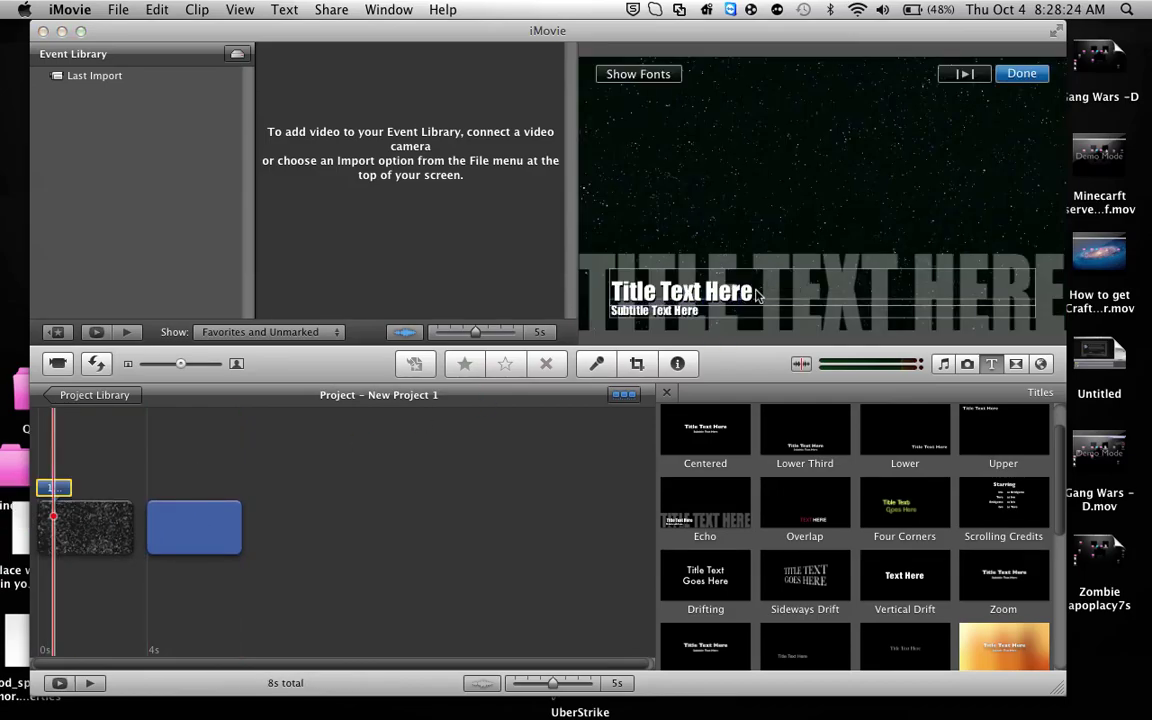
left_click_drag(757, 293, 610, 291)
key("BackSpace")
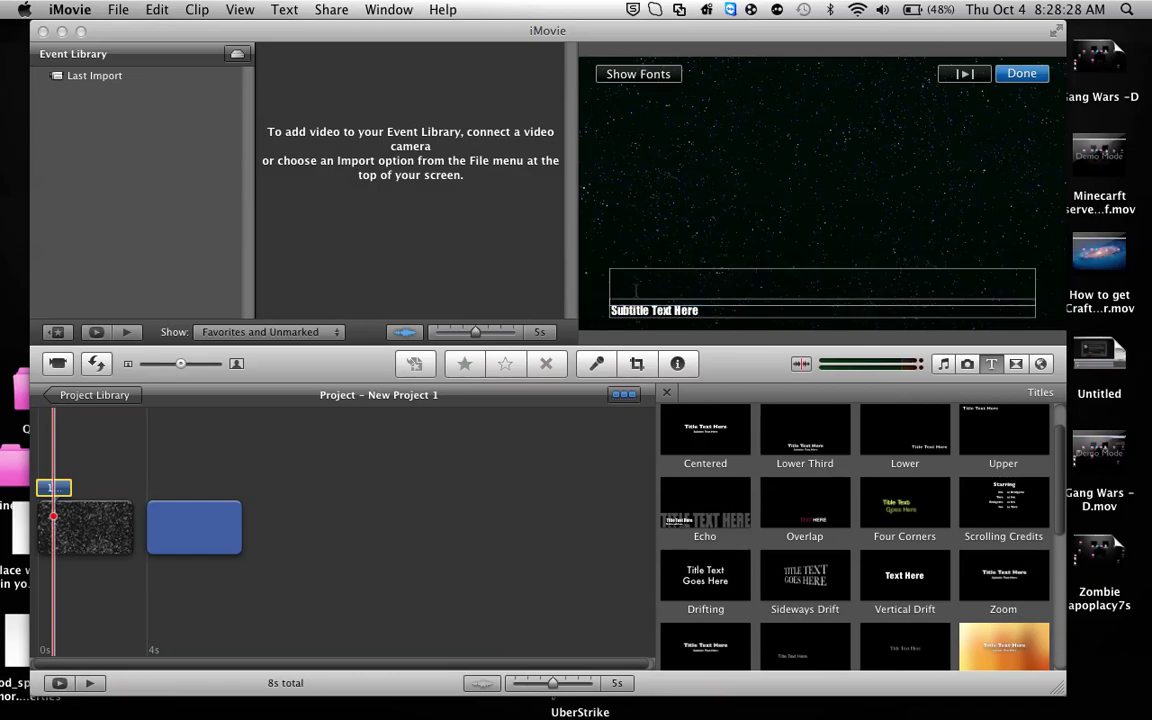
Enter 'MacGamer21' as the title text and delete the placeholder subtitle.
type("MacG")
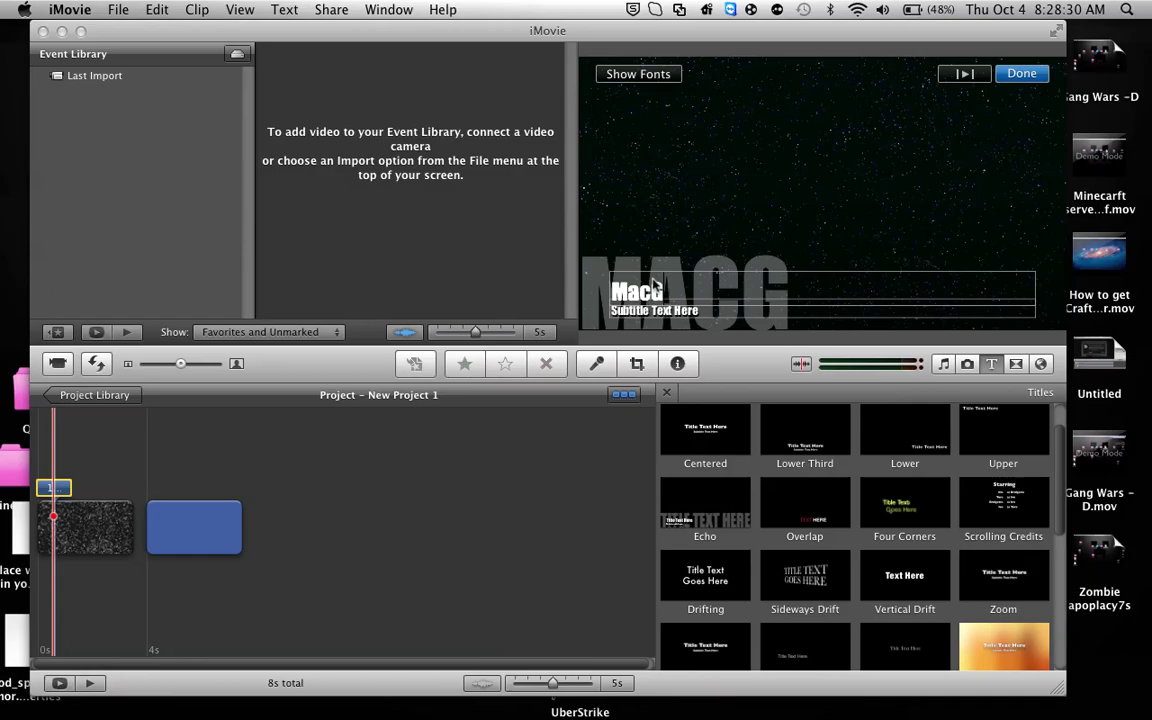
type("amer21")
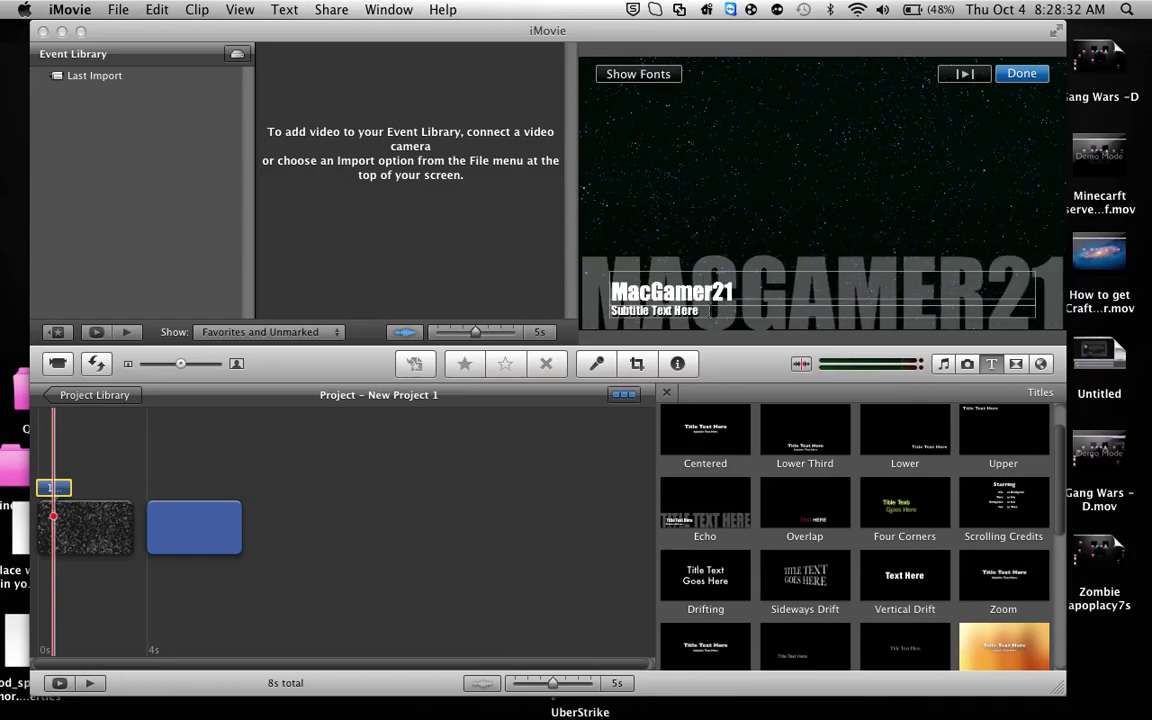
left_click(710, 314)
key("BackSpace")
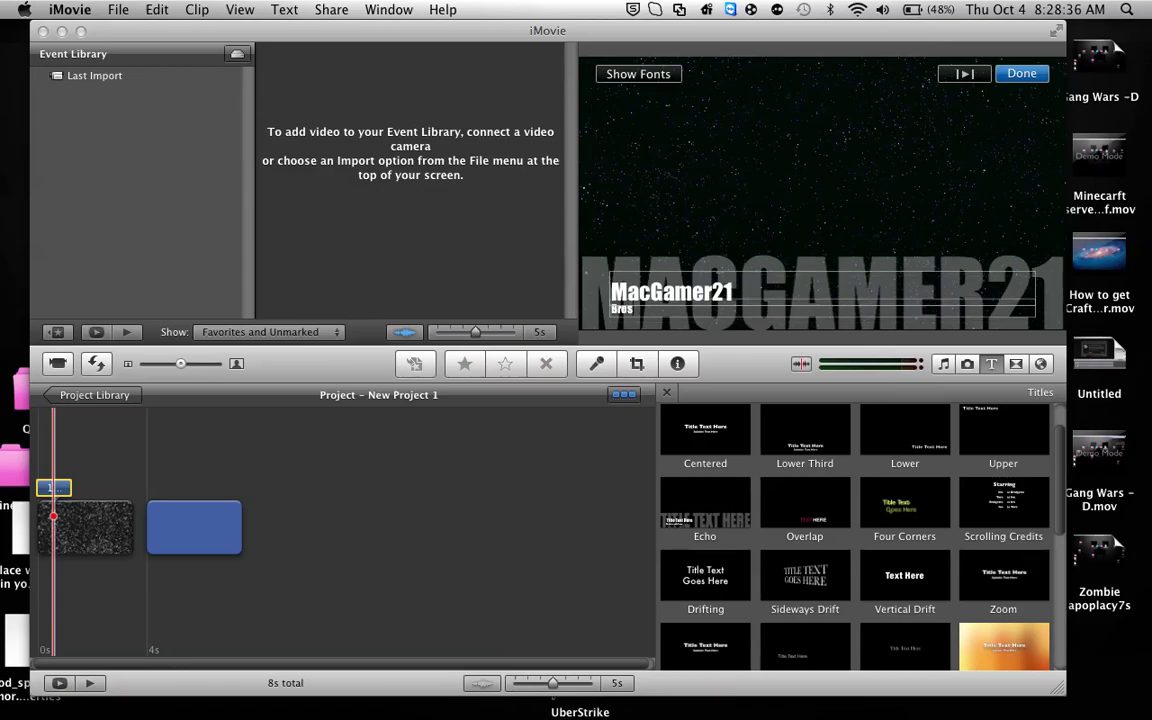
key("BackSpace")
key("BackSpace")
key("BackSpace")
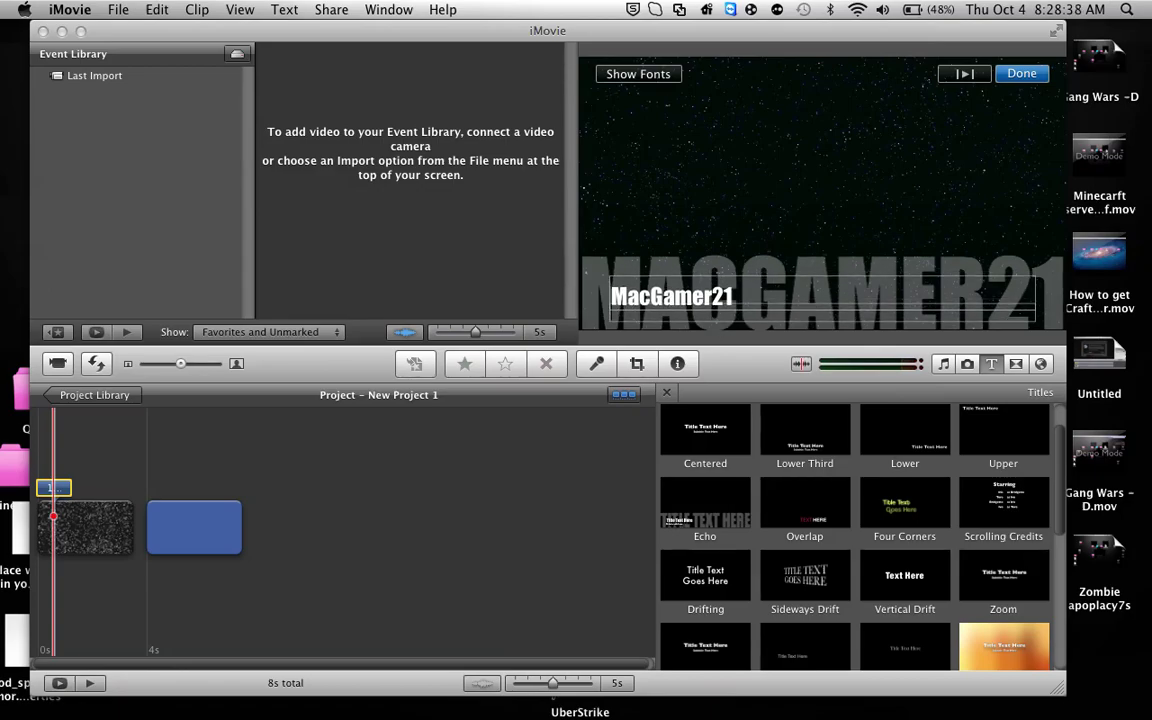
left_click(92, 520)
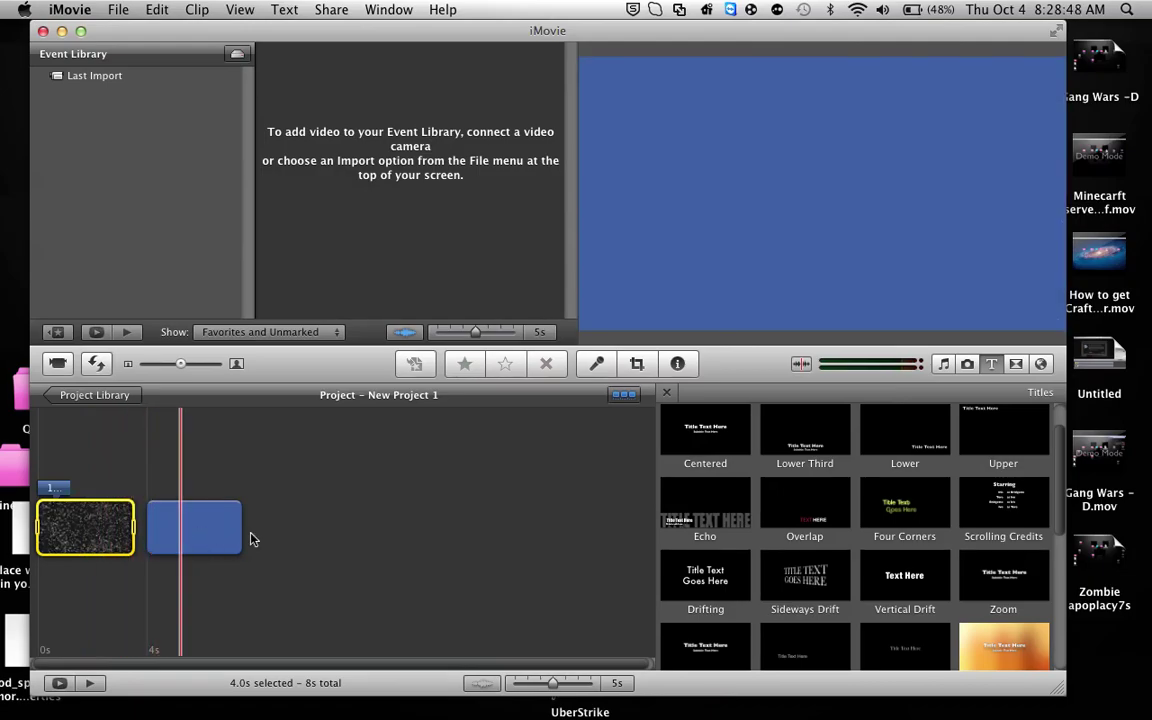
Delete the blue clip from the timeline with Delete Selection.
right_click(222, 537)
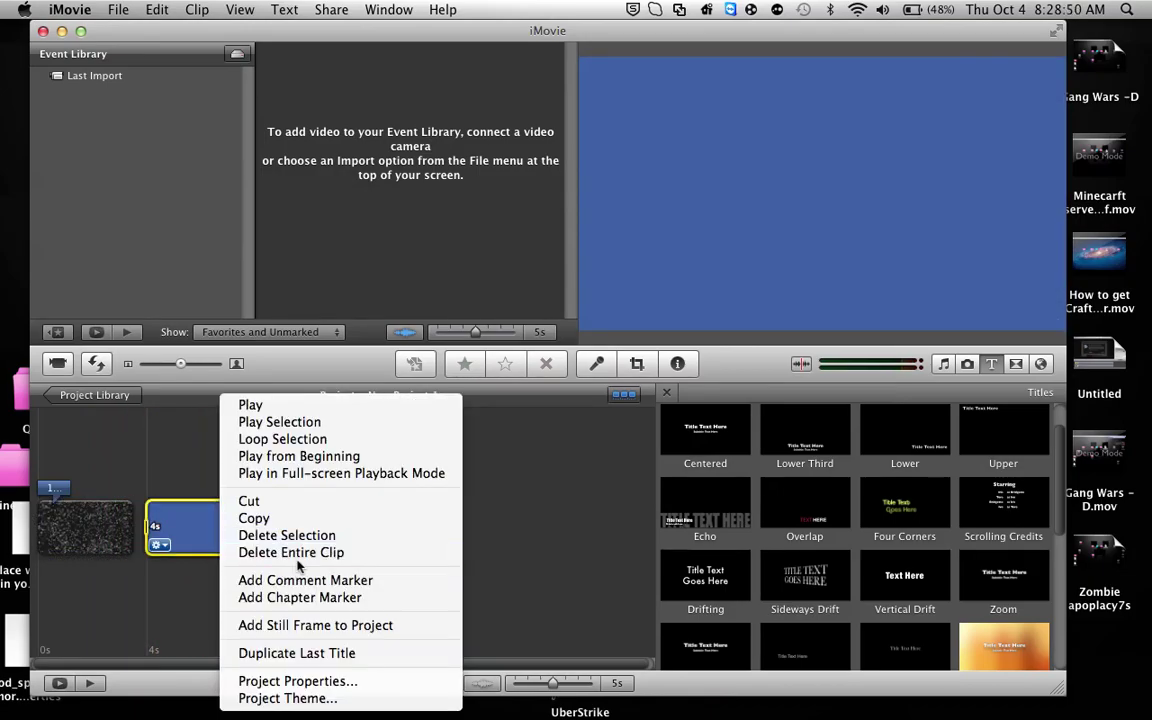
left_click(300, 537)
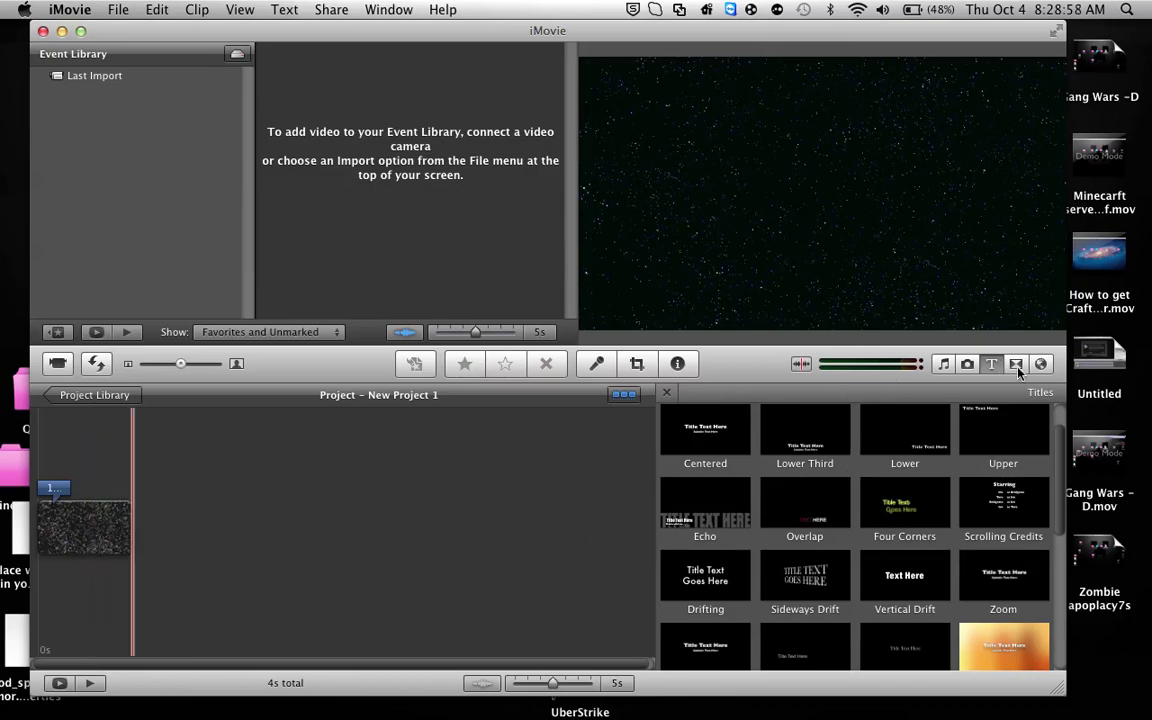
Drag the iTunes song 'Any Steppers' under the starry clip, lowering system volume.
left_click(943, 364)
key("XF86AudioLowerVolume")
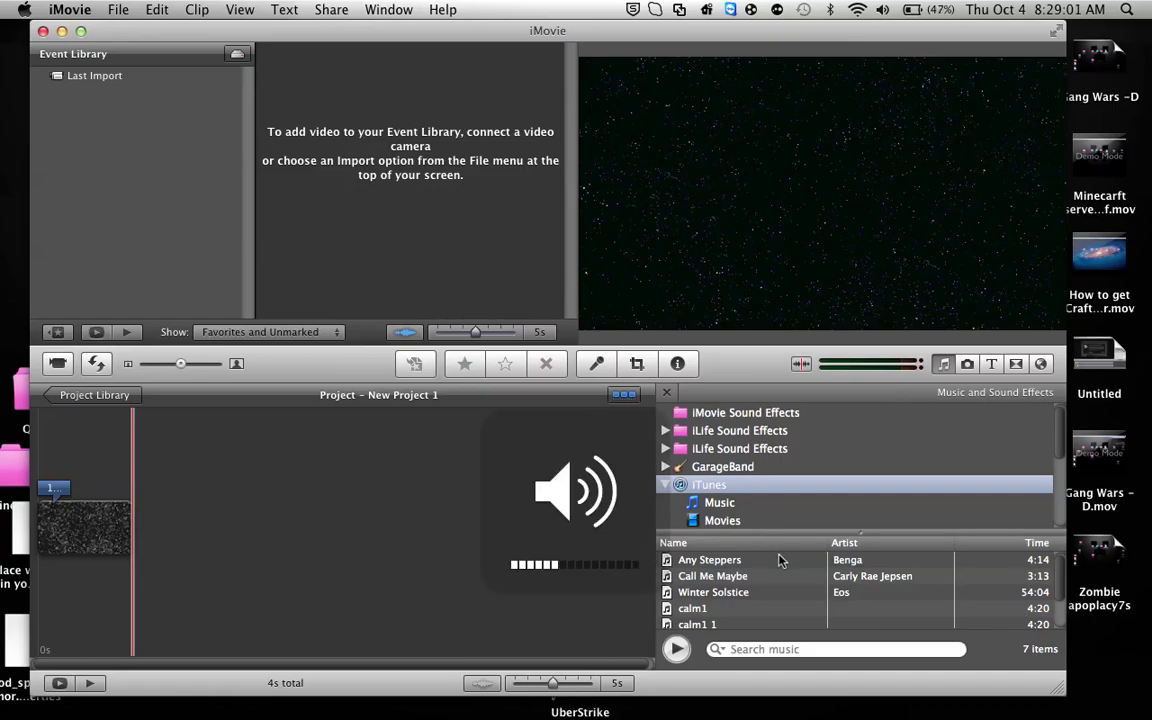
key("XF86AudioLowerVolume")
key("XF86AudioLowerVolume")
left_click(726, 567)
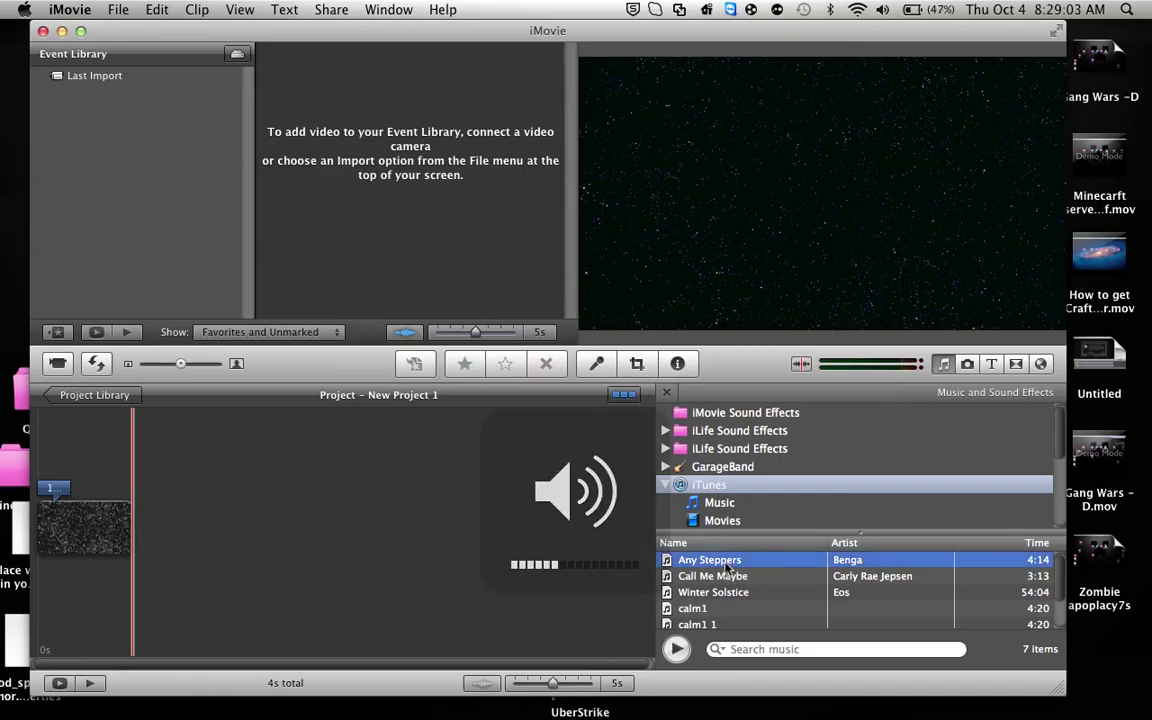
scroll(723, 570, "down", 2)
scroll(723, 570, "up", 2)
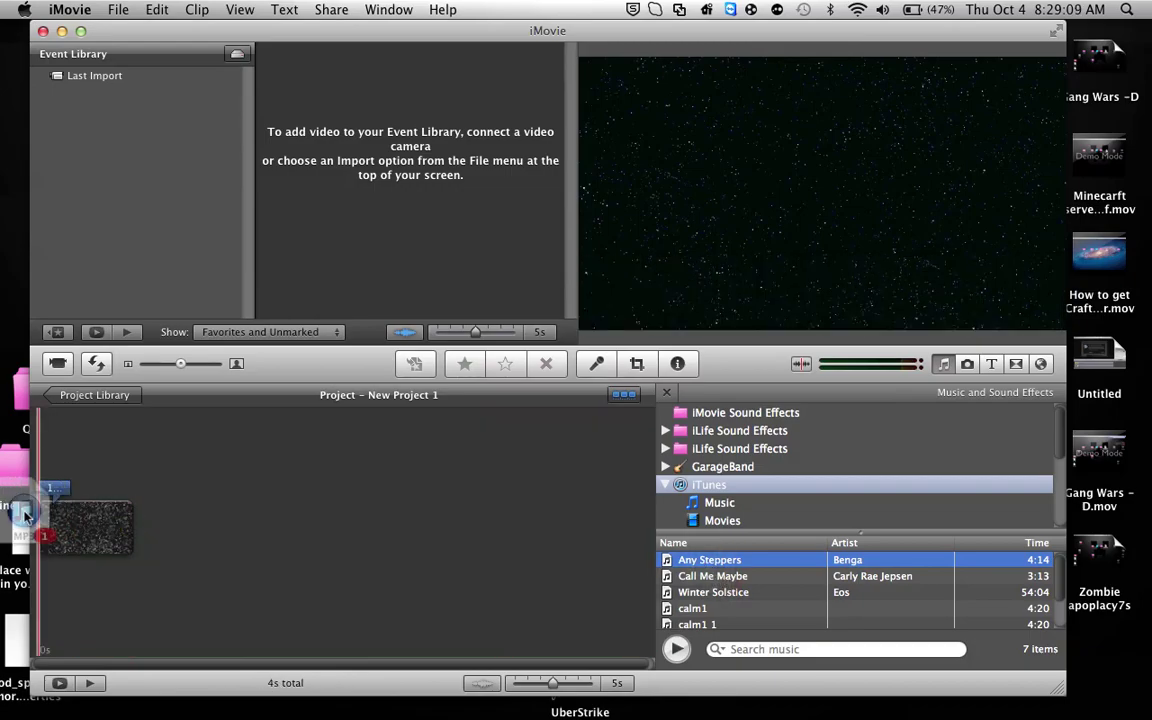
mouse_move(52, 488)
left_mouse_down()
mouse_move(262, 541)
mouse_move(48, 535)
left_mouse_up()
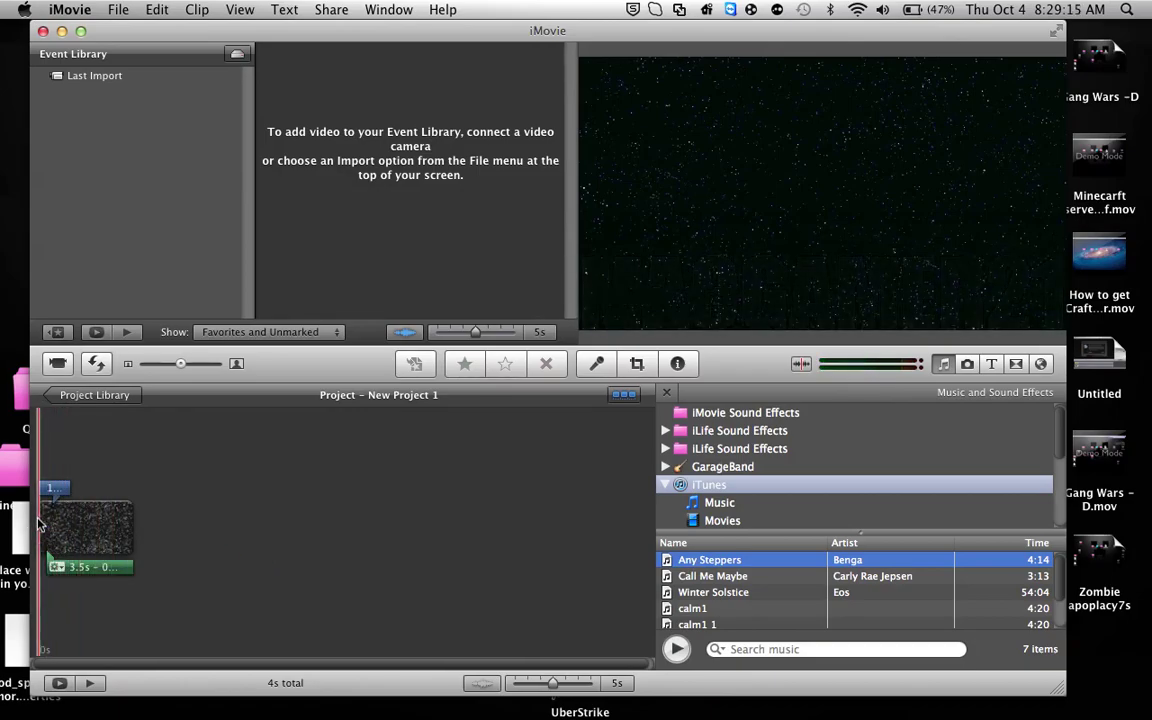
right_click(64, 518)
left_click(95, 517)
right_click(102, 533)
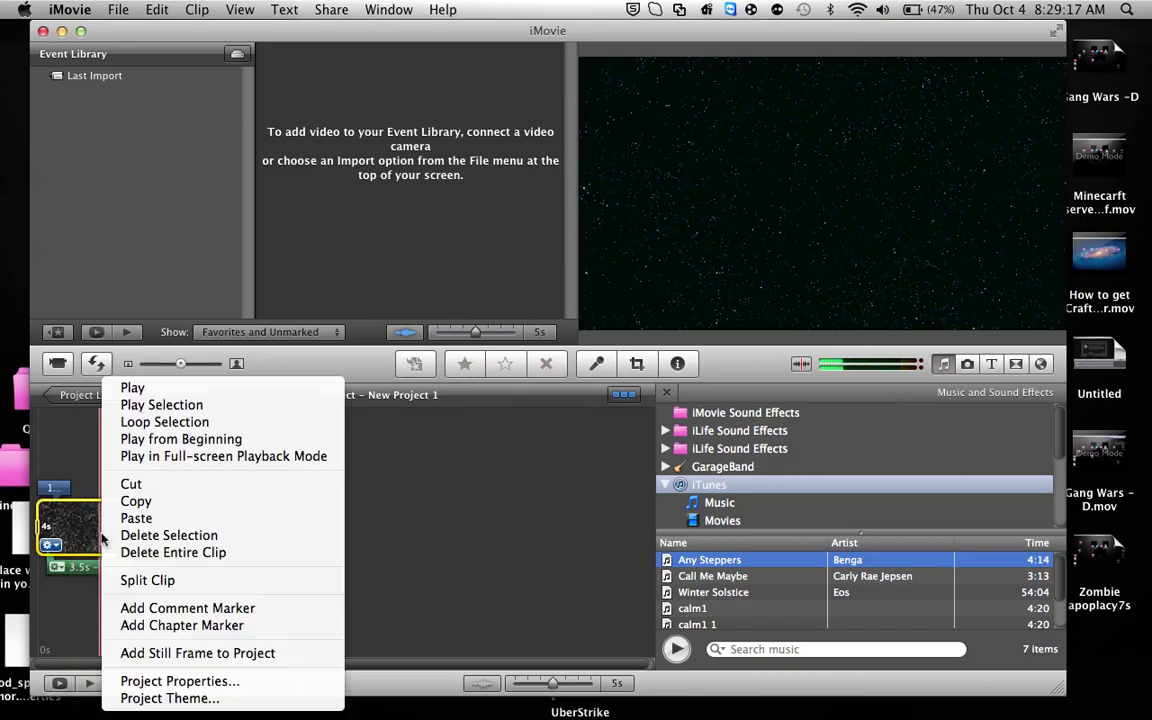
left_click(153, 407)
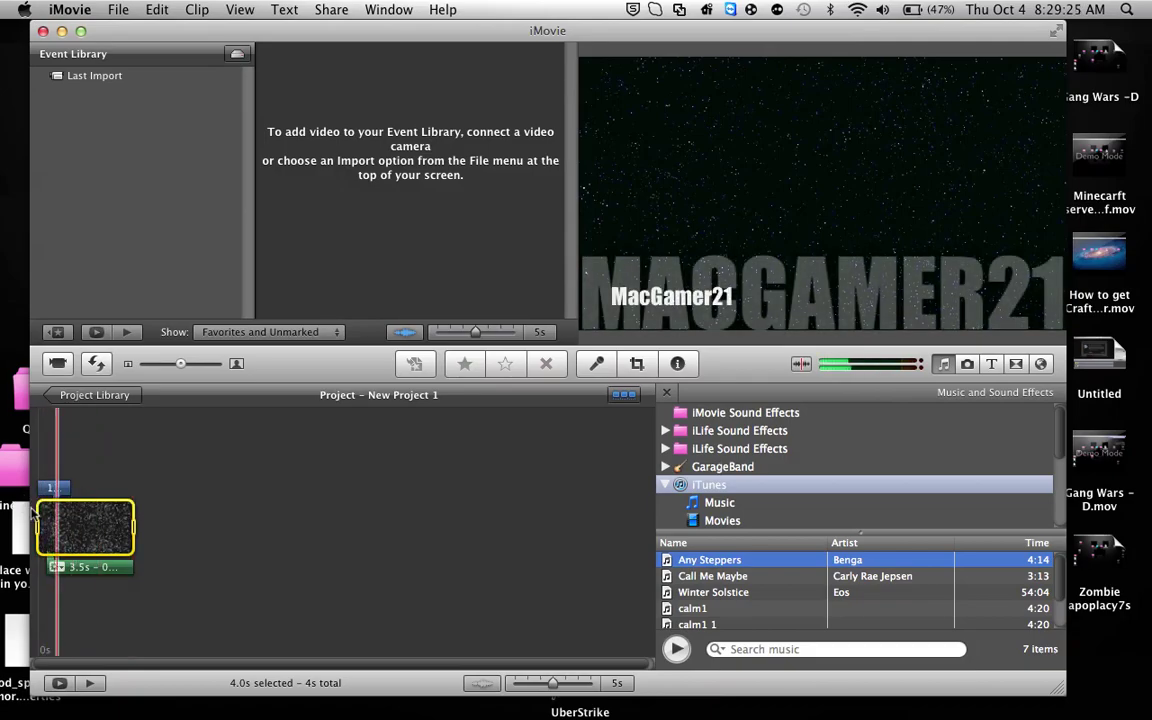
key("XF86AudioRaiseVolume")
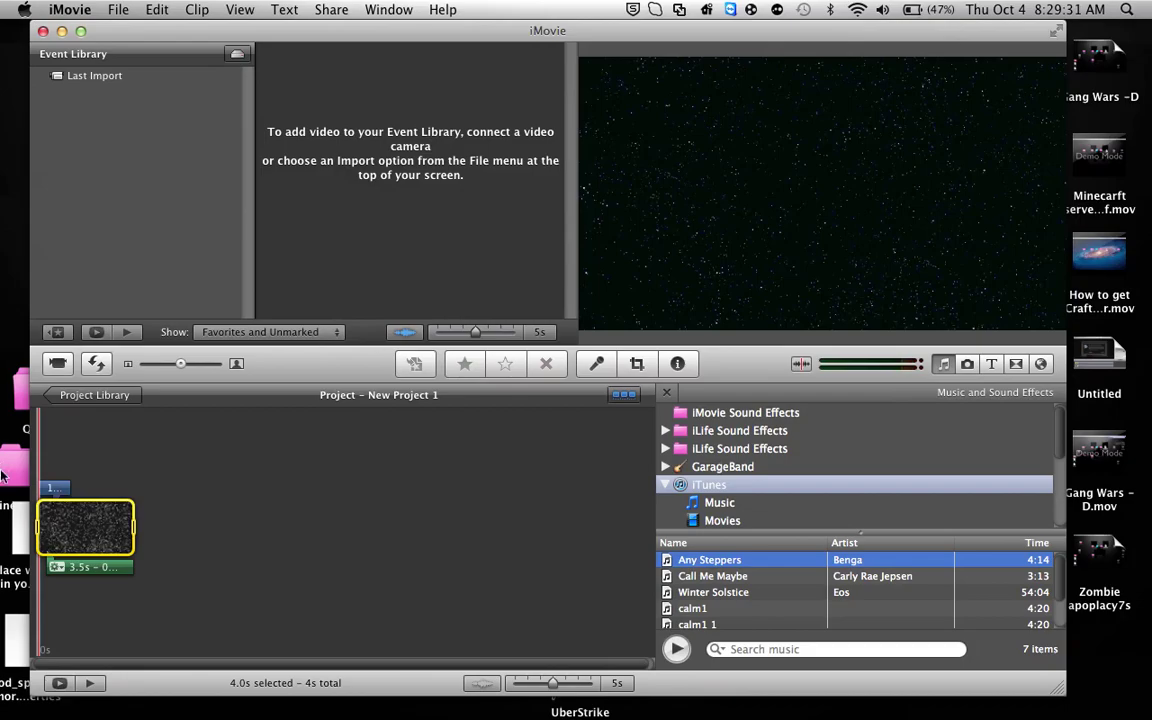
key("space")
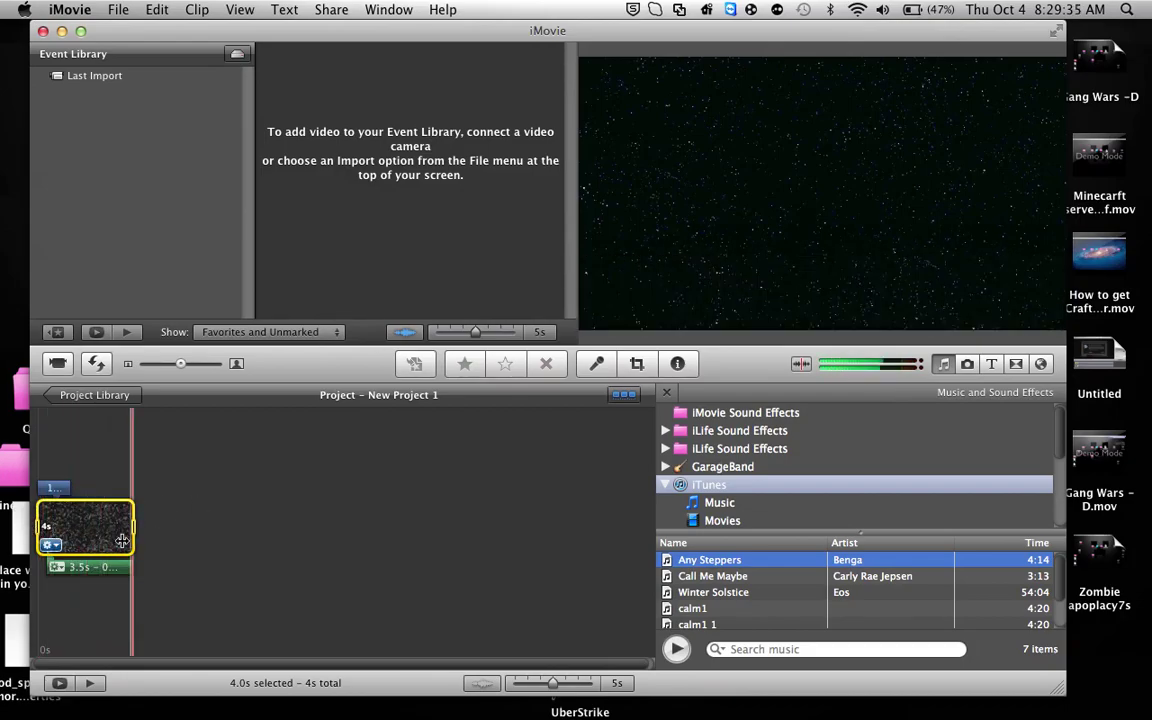
Show the Transitions collection, then open the QuickTime Dock menu to stop recording.
left_click(972, 367)
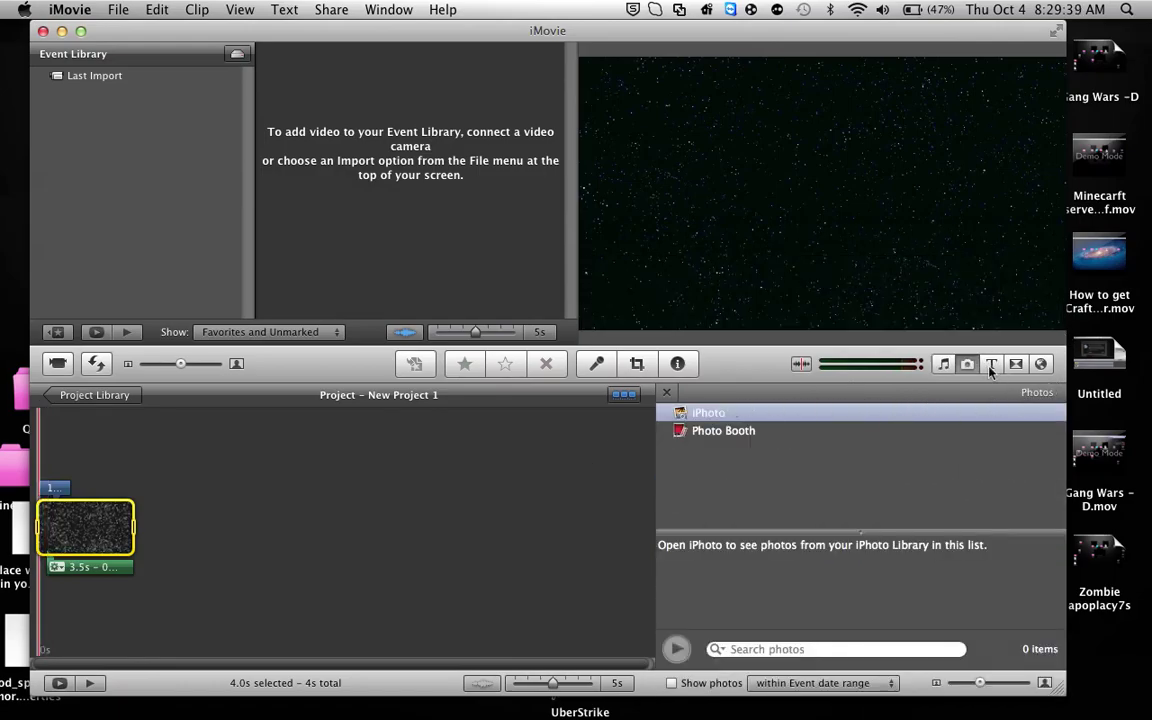
left_click(1015, 364)
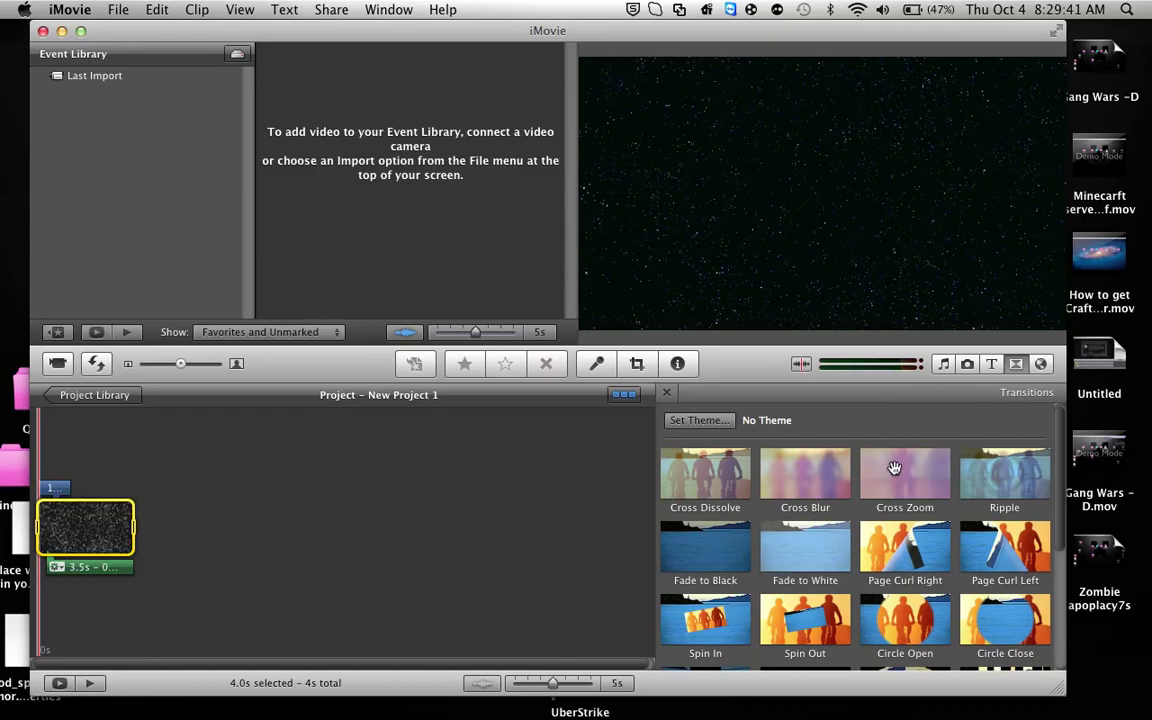
scroll(1003, 578, "down", 1)
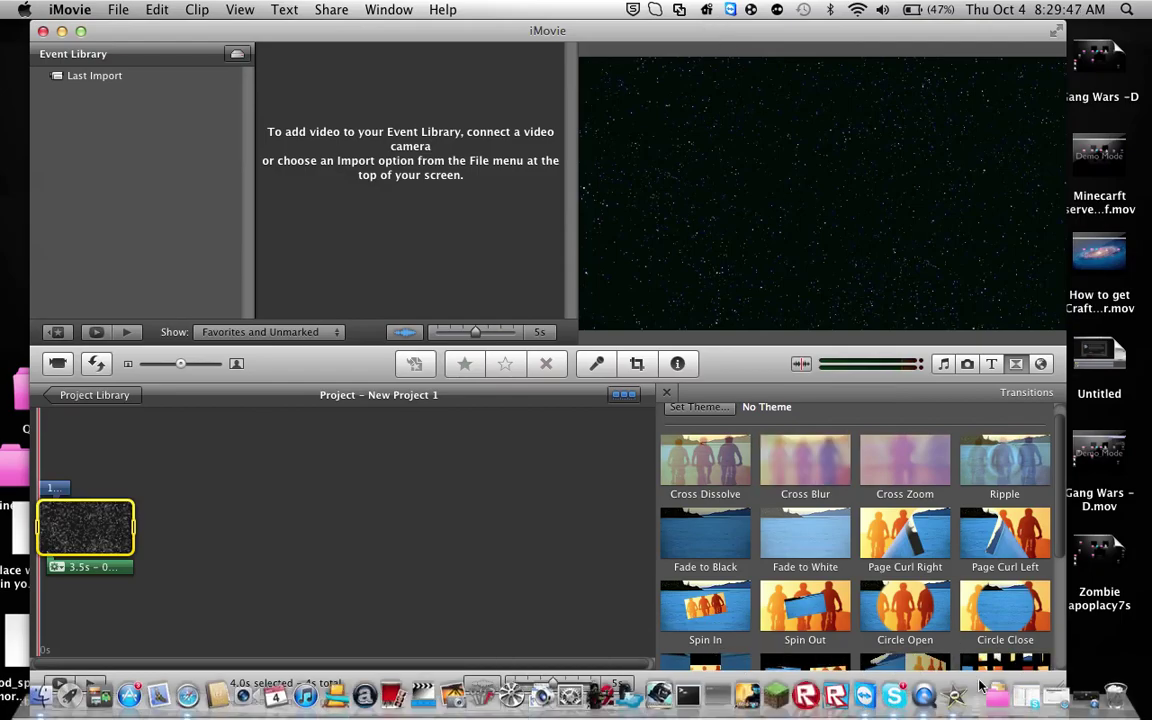
right_click(924, 695)
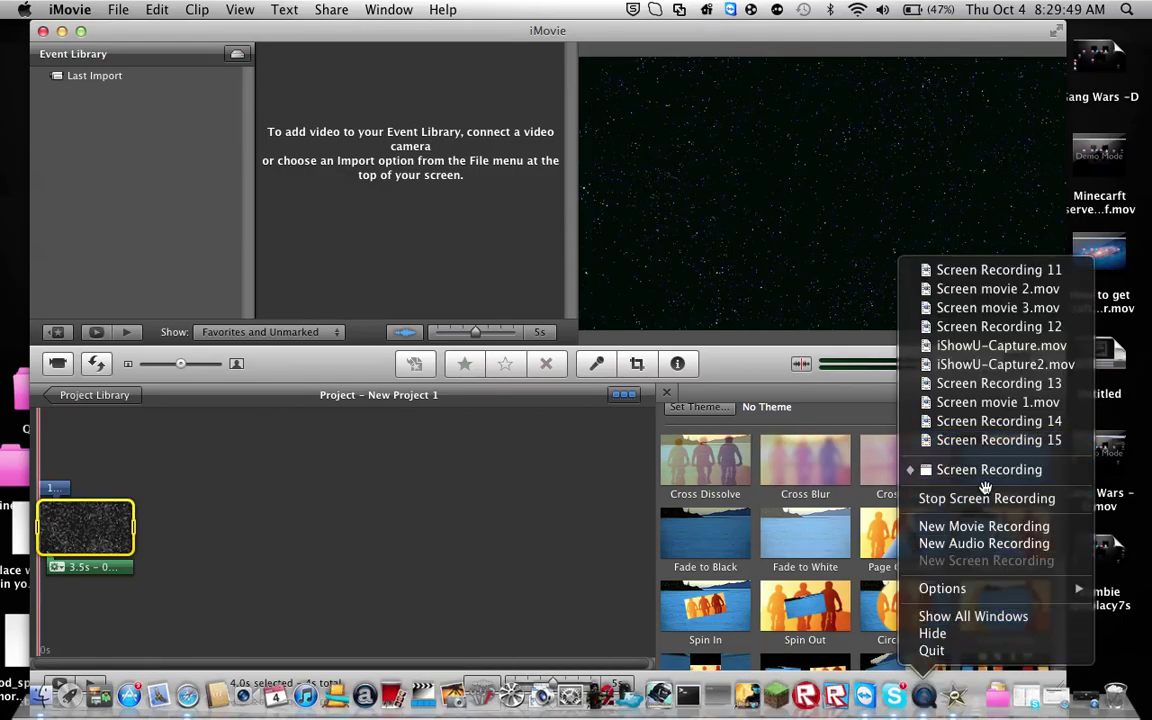